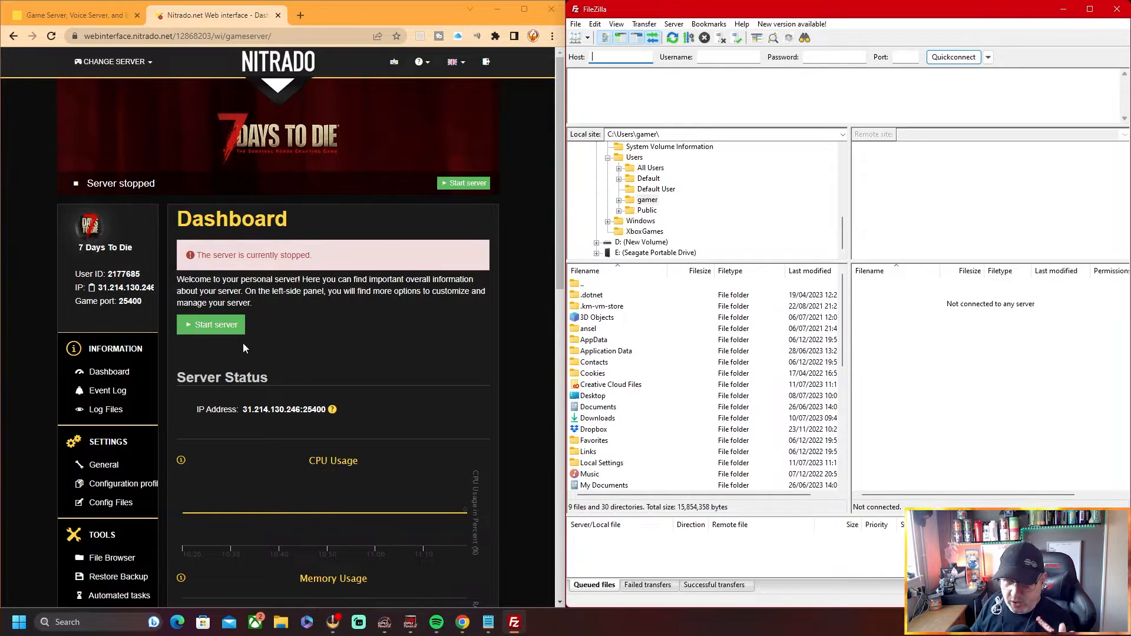
# Open the Steam folder inside Program Files (x86) on the Windows (C:) drive in File Explorer.
pyautogui.click(288, 607)
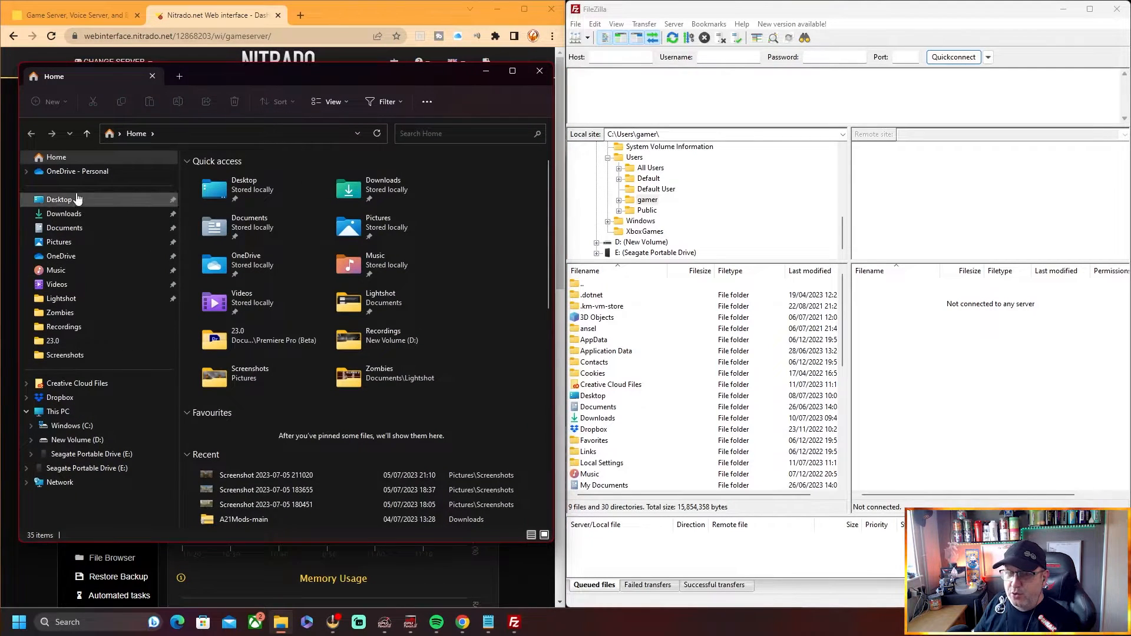
pyautogui.click(70, 426)
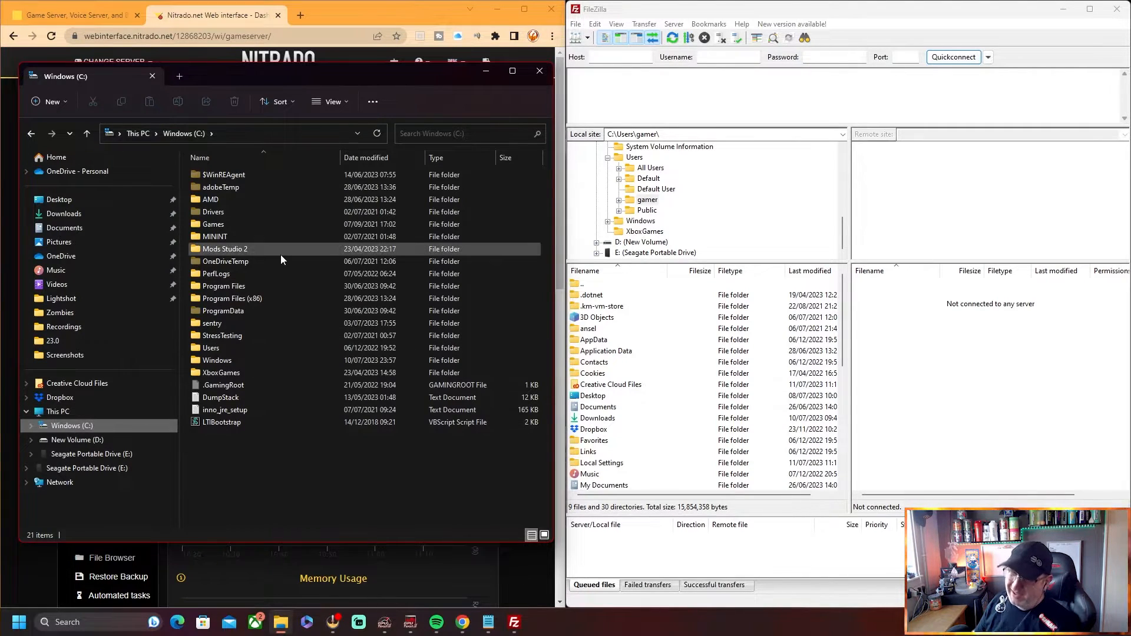
pyautogui.doubleClick(242, 299)
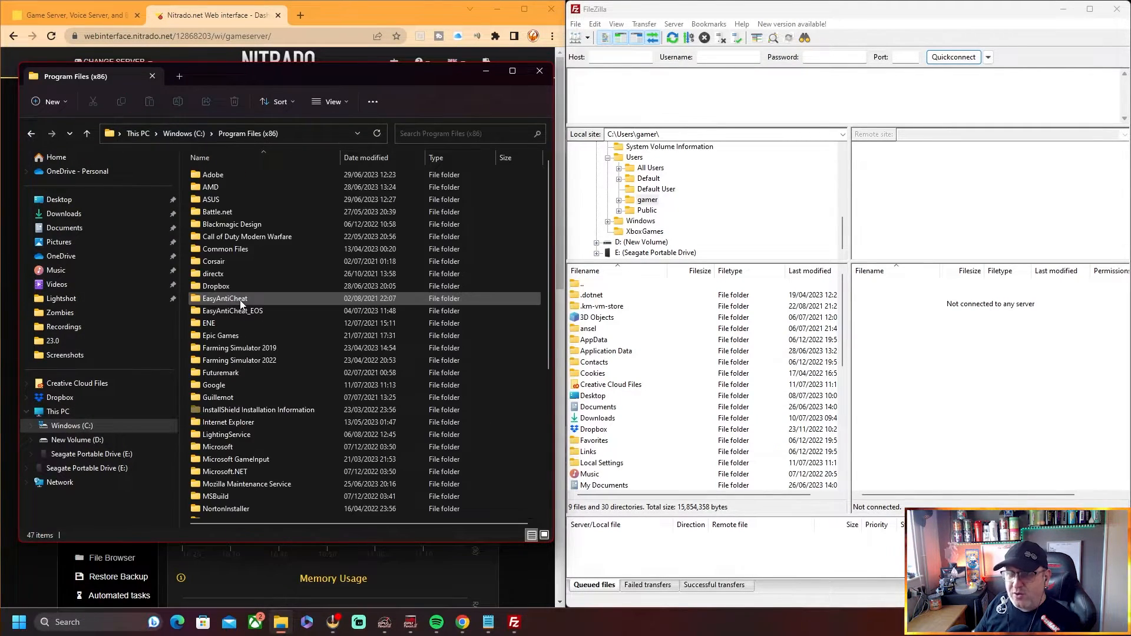
pyautogui.scroll(-5, 236, 353)
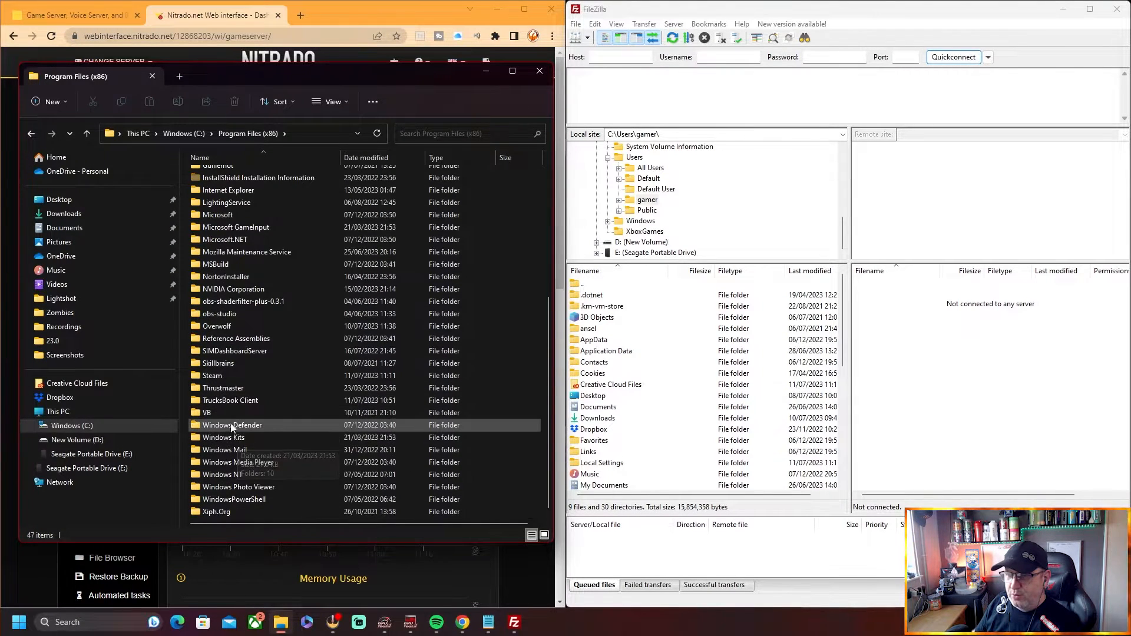
pyautogui.scroll(-1, 233, 425)
pyautogui.doubleClick(214, 407)
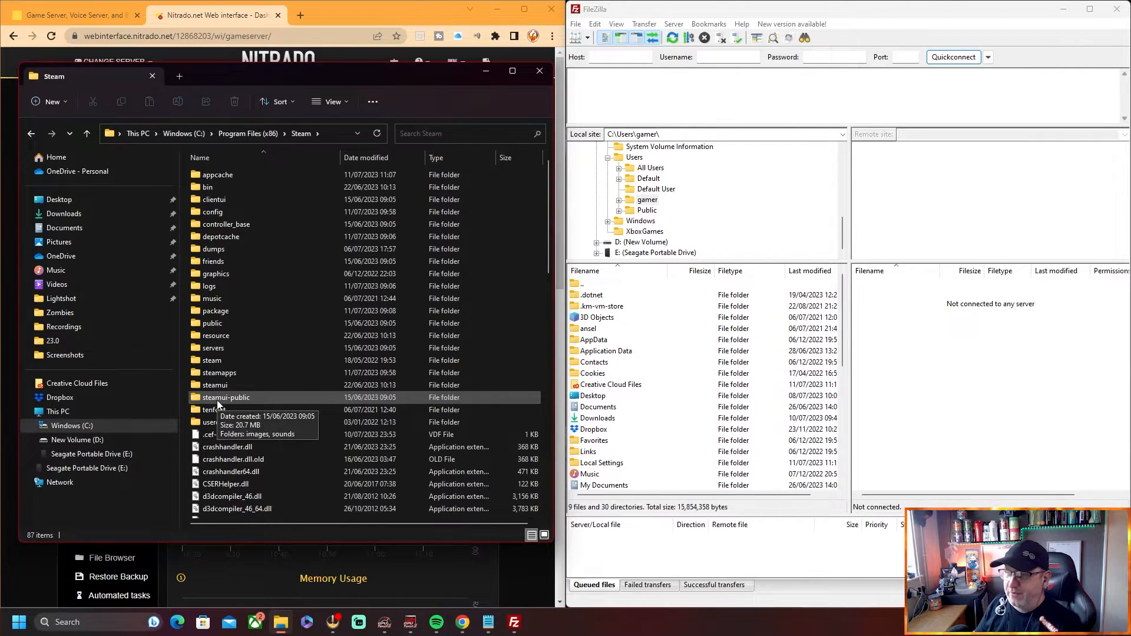
# Open steamapps\common\7 Days To Die\Mods, look inside the SWorkingStuff mod folder, and return to the Mods folder.
pyautogui.doubleClick(226, 373)
pyautogui.doubleClick(225, 172)
pyautogui.doubleClick(232, 175)
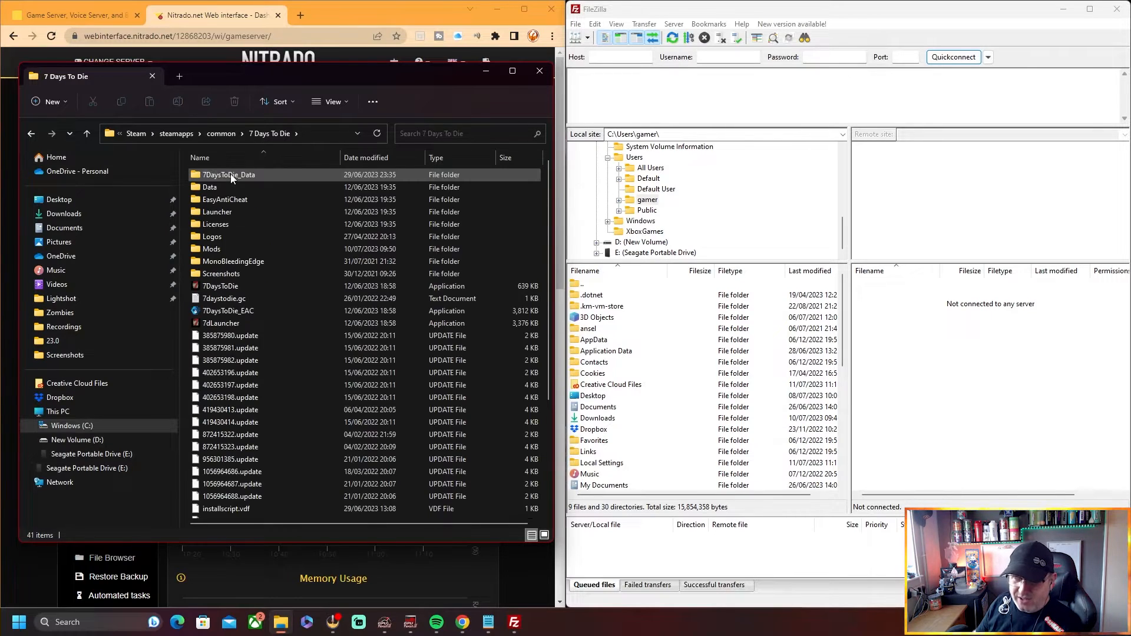
pyautogui.doubleClick(212, 249)
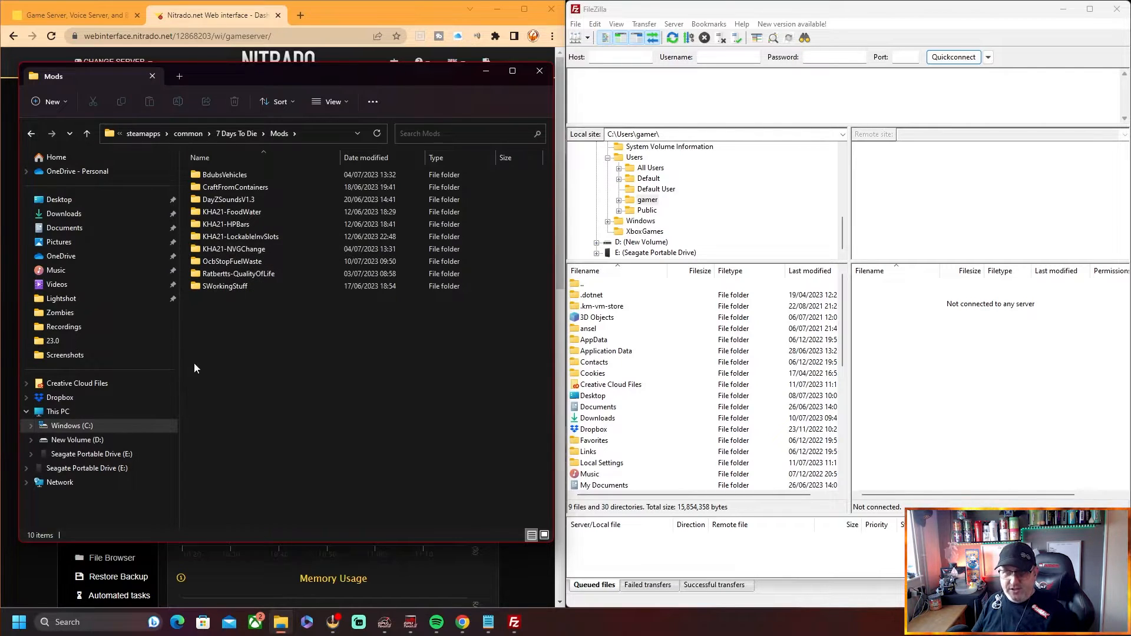
pyautogui.doubleClick(220, 288)
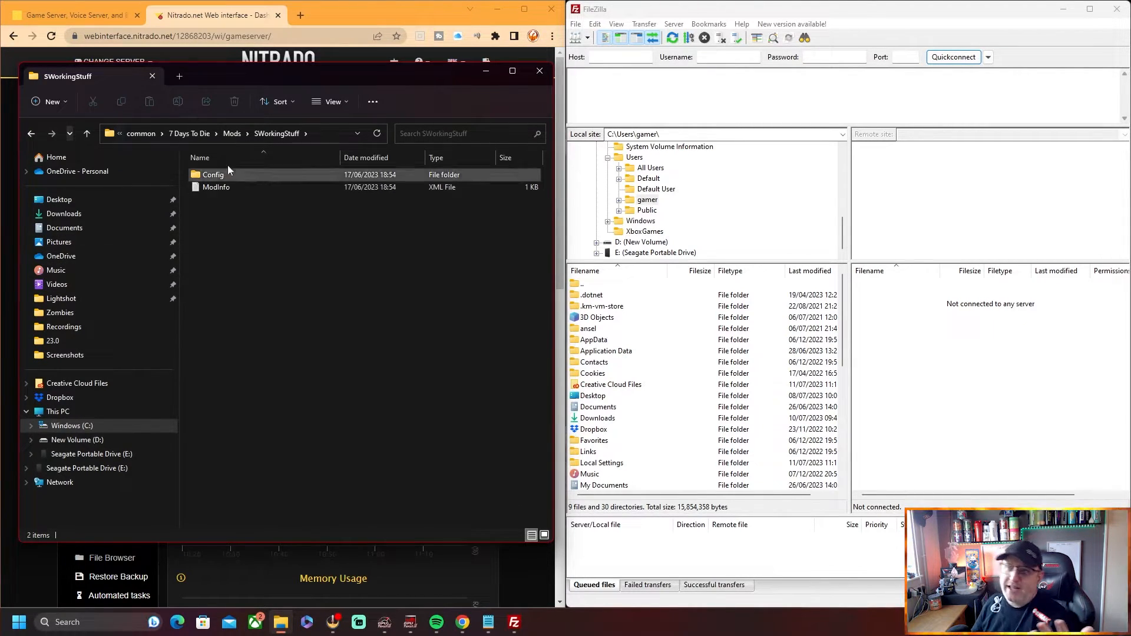
pyautogui.click(32, 136)
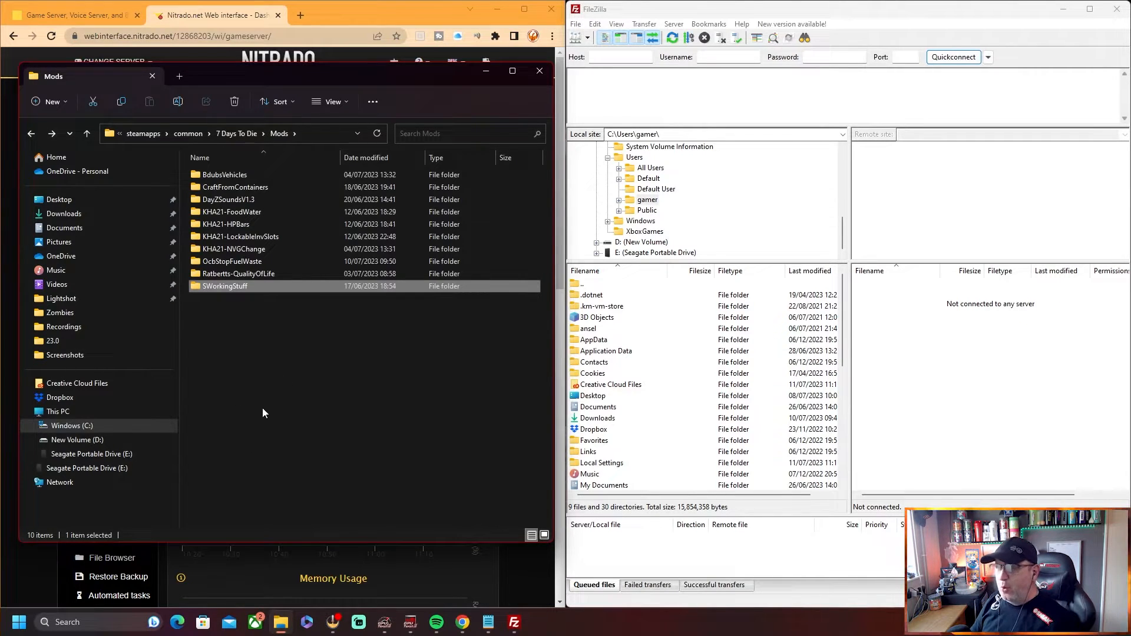
# Switch to the Nitrado web interface in the browser and find the FTP credentials on the server dashboard.
pyautogui.click(366, 5)
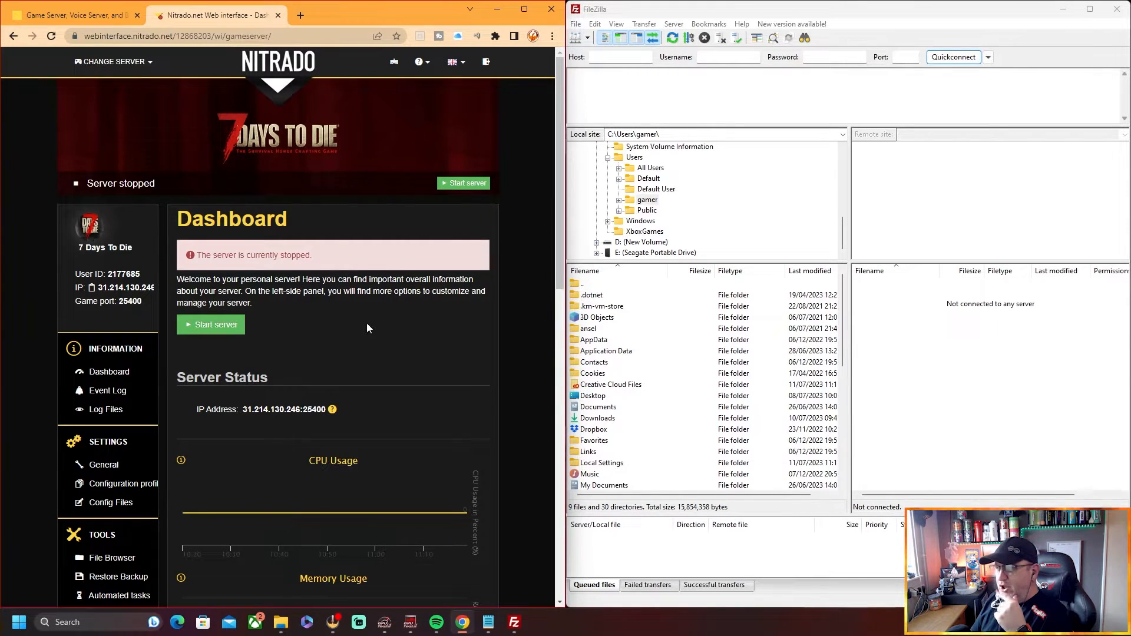
pyautogui.scroll(-7, 370, 318)
pyautogui.scroll(5, 370, 320)
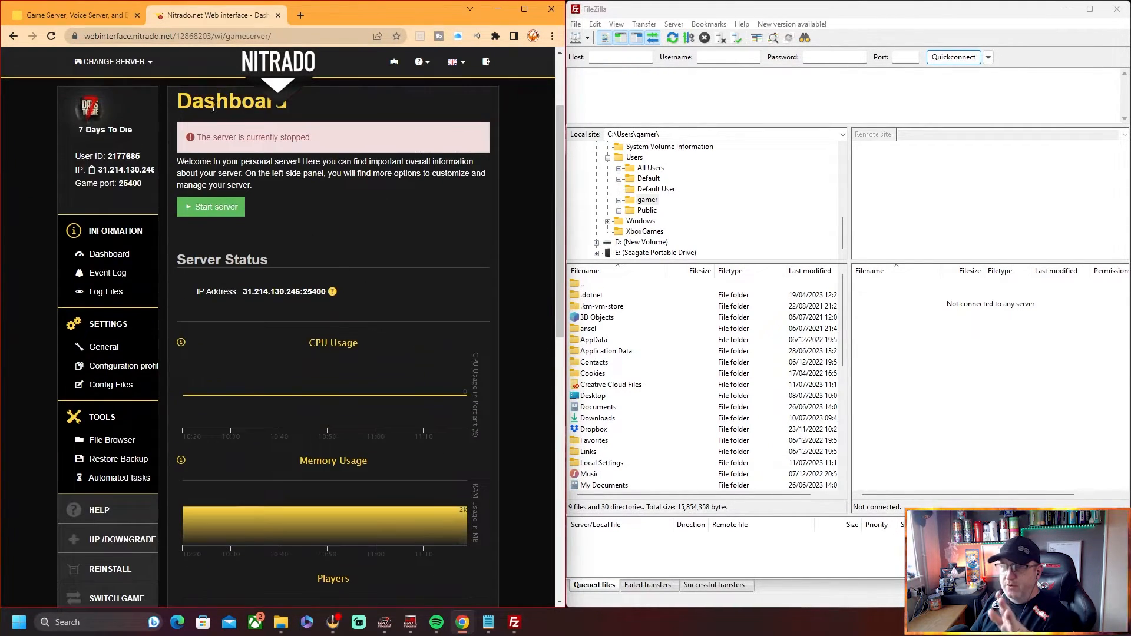
pyautogui.scroll(-10, 363, 288)
pyautogui.scroll(-1, 368, 301)
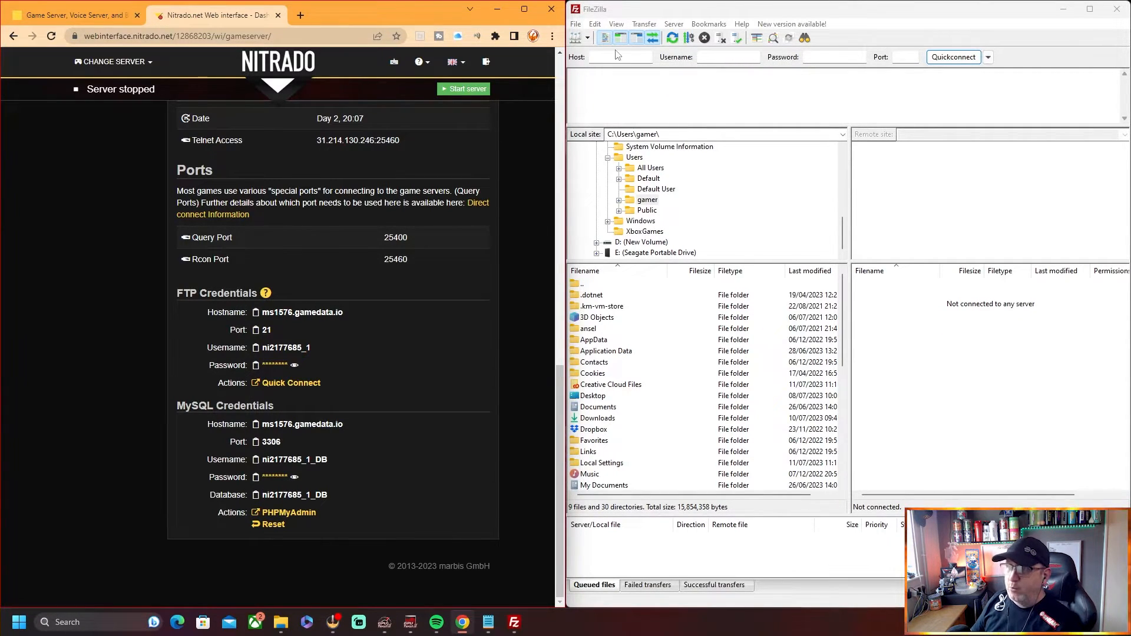
# Copy the FTP hostname ms1576.gamedata.io from the dashboard into FileZilla's Host field.
pyautogui.moveTo(261, 314); pyautogui.dragTo(344, 316)
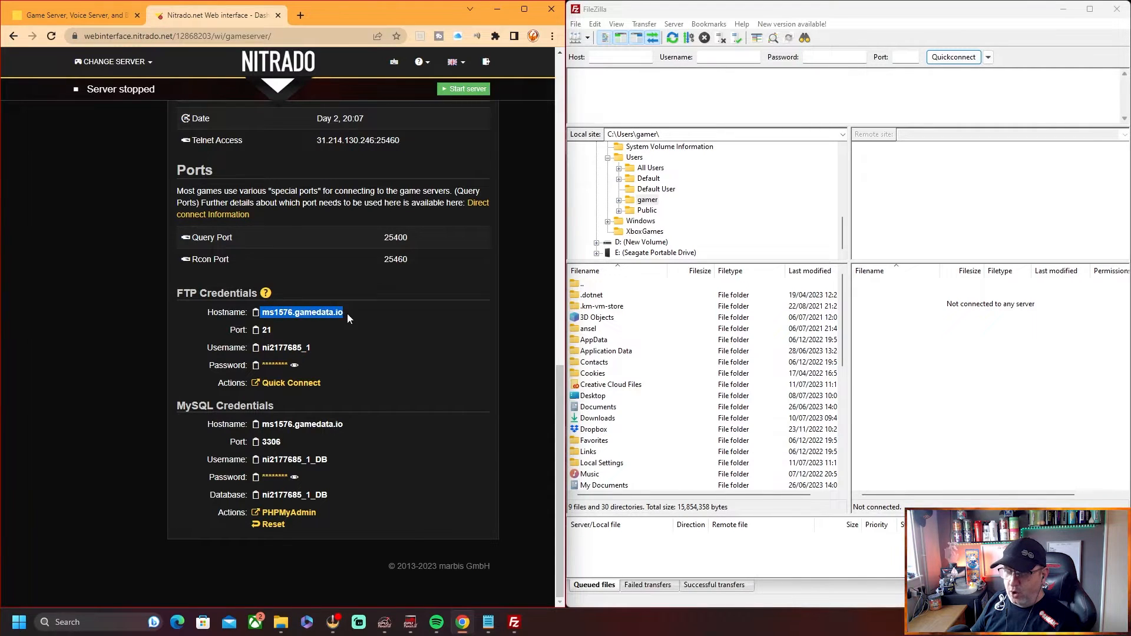
pyautogui.rightClick(331, 318)
pyautogui.click(351, 326)
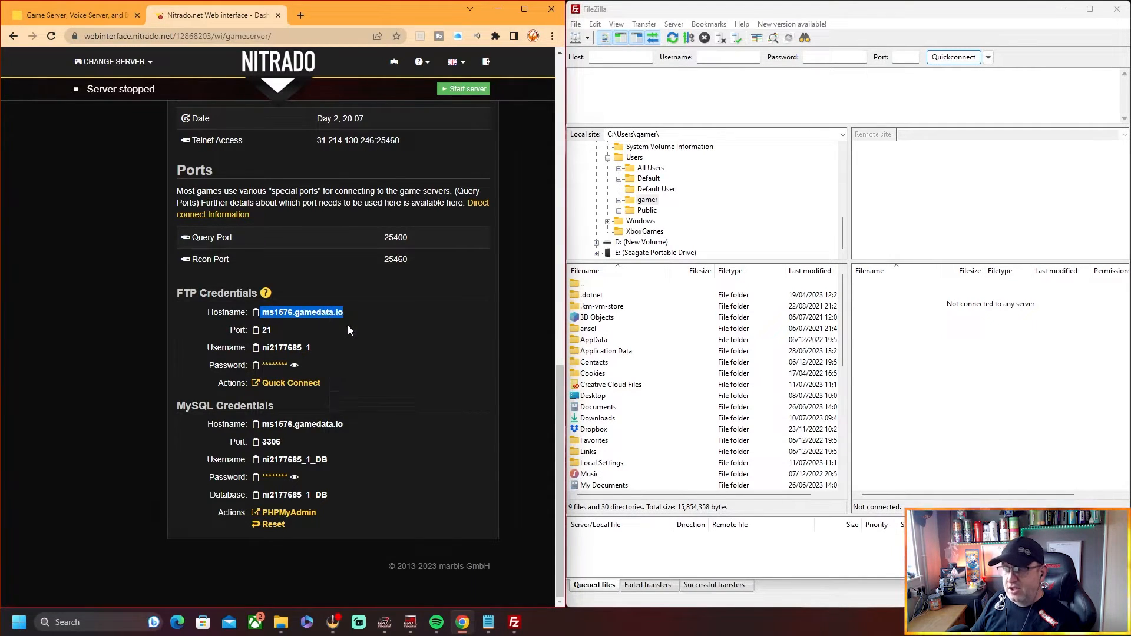
pyautogui.click(603, 57)
pyautogui.rightClick(603, 57)
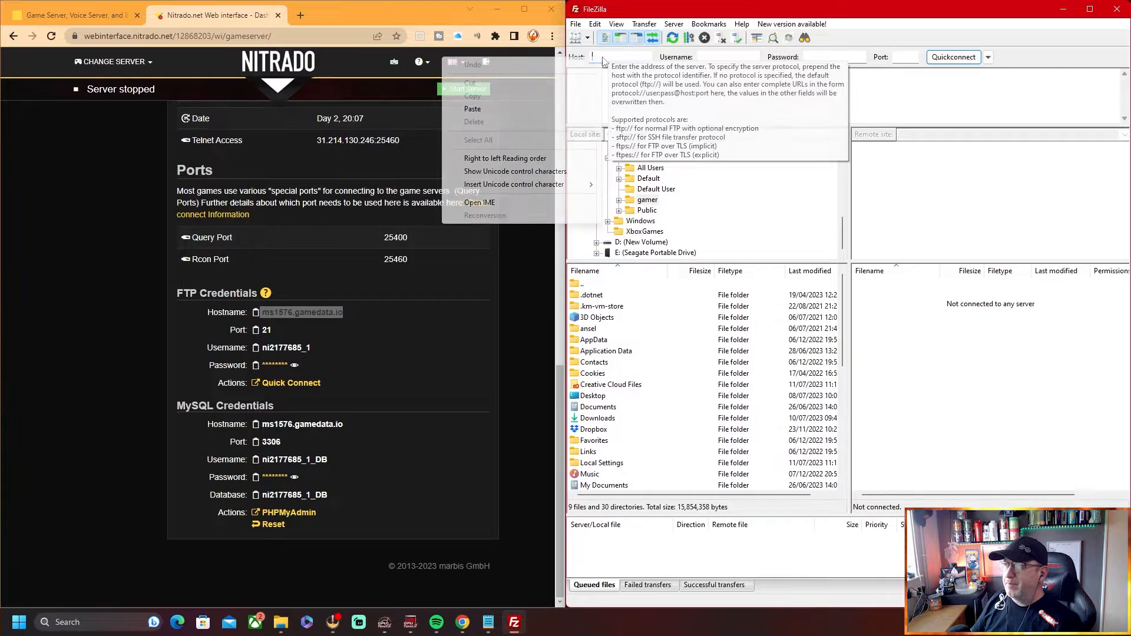
pyautogui.click(481, 110)
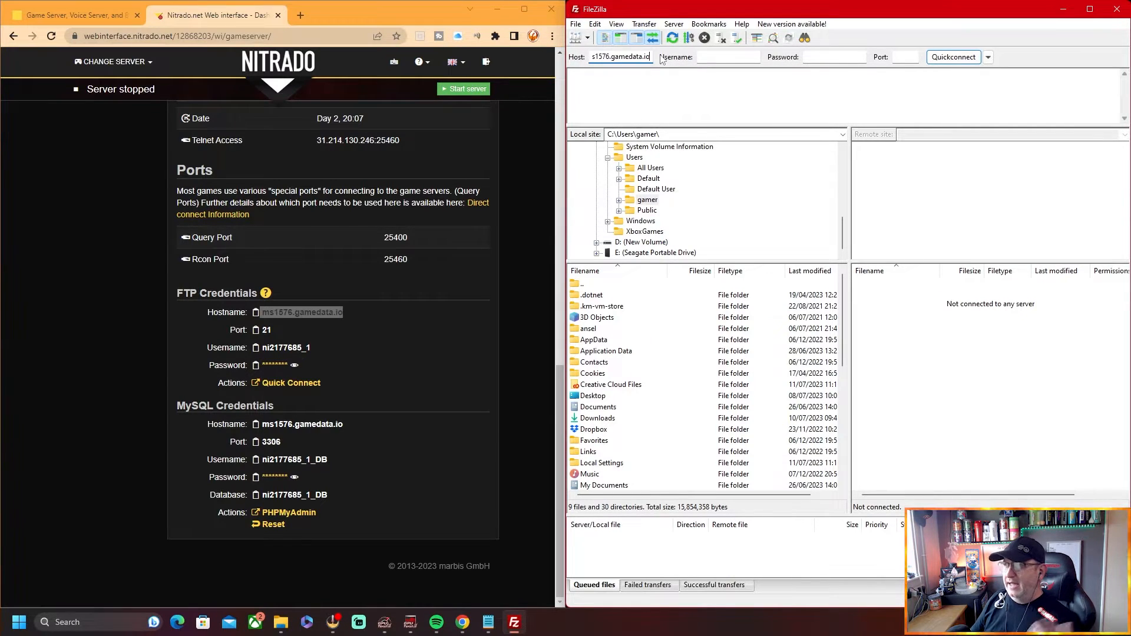
# Clear the hostname from the Host field.
pyautogui.press('BackSpace')
pyautogui.press('BackSpace')
pyautogui.press('BackSpace')
pyautogui.press('BackSpace')
pyautogui.press('BackSpace')
pyautogui.press('BackSpace')
pyautogui.press('BackSpace')
pyautogui.press('BackSpace')
pyautogui.press('BackSpace')
pyautogui.press('BackSpace')
pyautogui.press('BackSpace')
pyautogui.press('BackSpace')
pyautogui.press('BackSpace')
pyautogui.press('BackSpace')
pyautogui.press('BackSpace')
pyautogui.press('BackSpace')
pyautogui.press('BackSpace')
pyautogui.press('BackSpace')
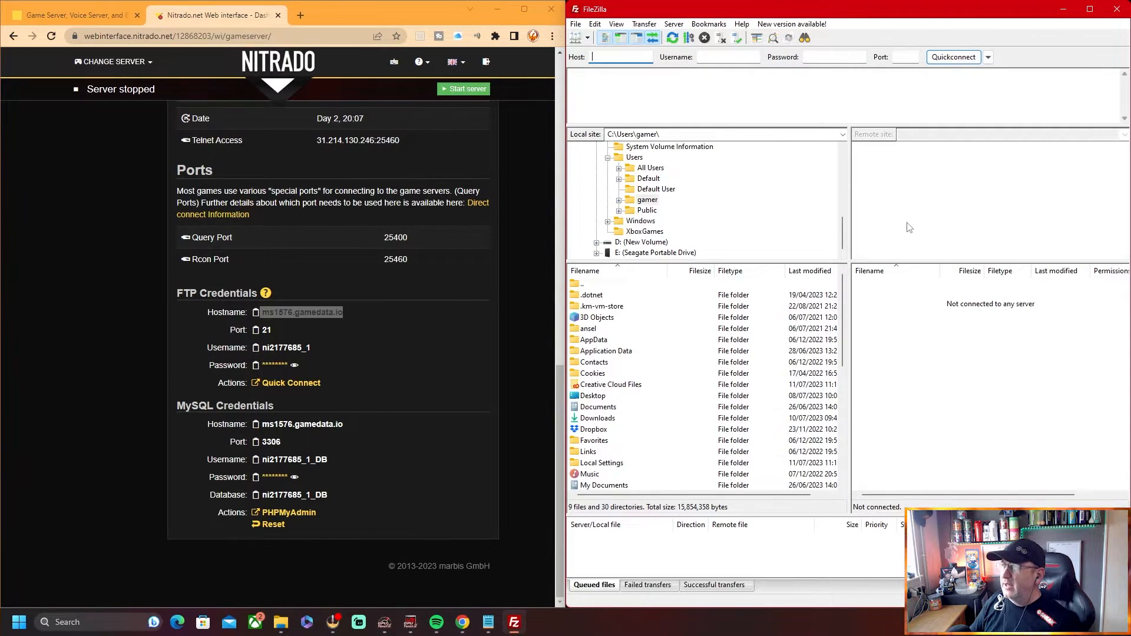
# Connect FileZilla to the previously used ms1576.gamedata.io server and open /7daystodie/Mods beside the local Mods folder.
pyautogui.click(989, 58)
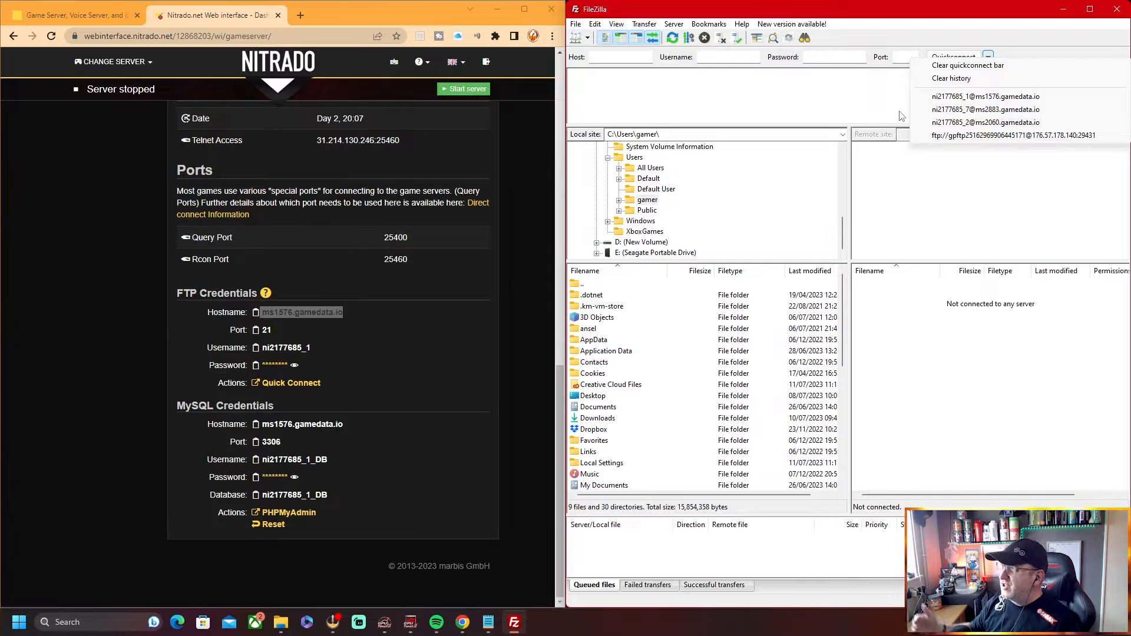
pyautogui.click(987, 97)
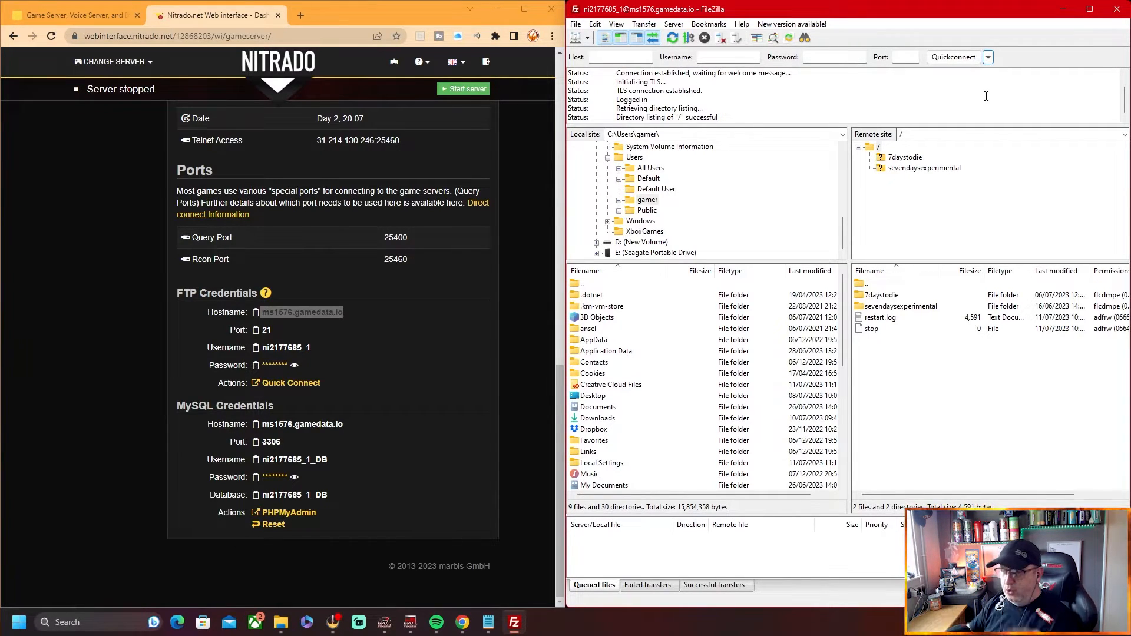
pyautogui.click(281, 628)
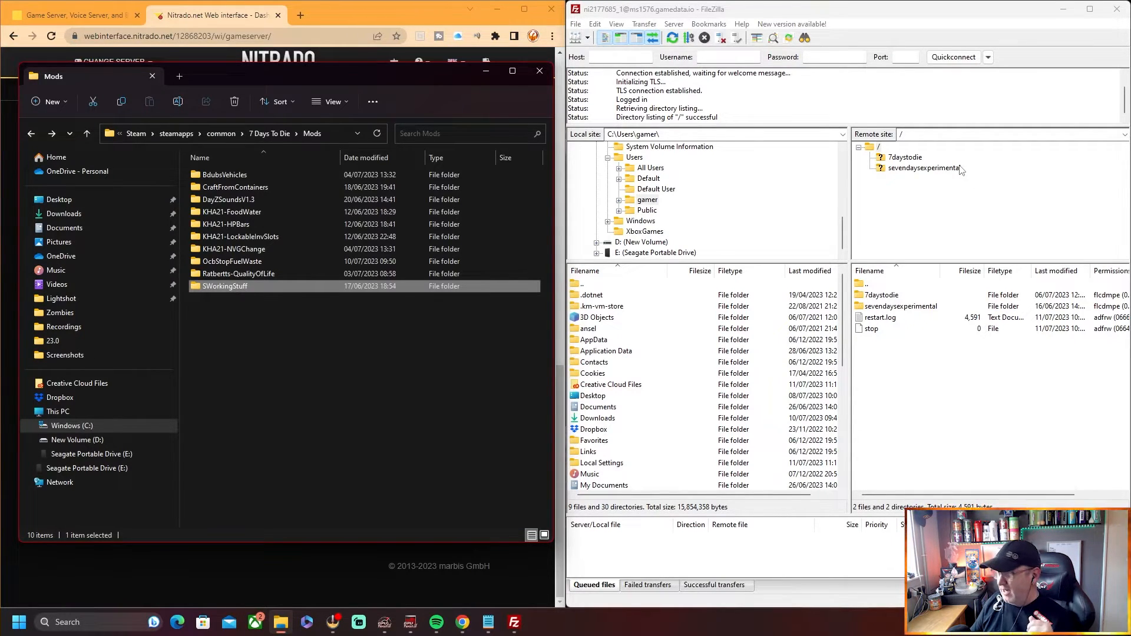
pyautogui.click(901, 158)
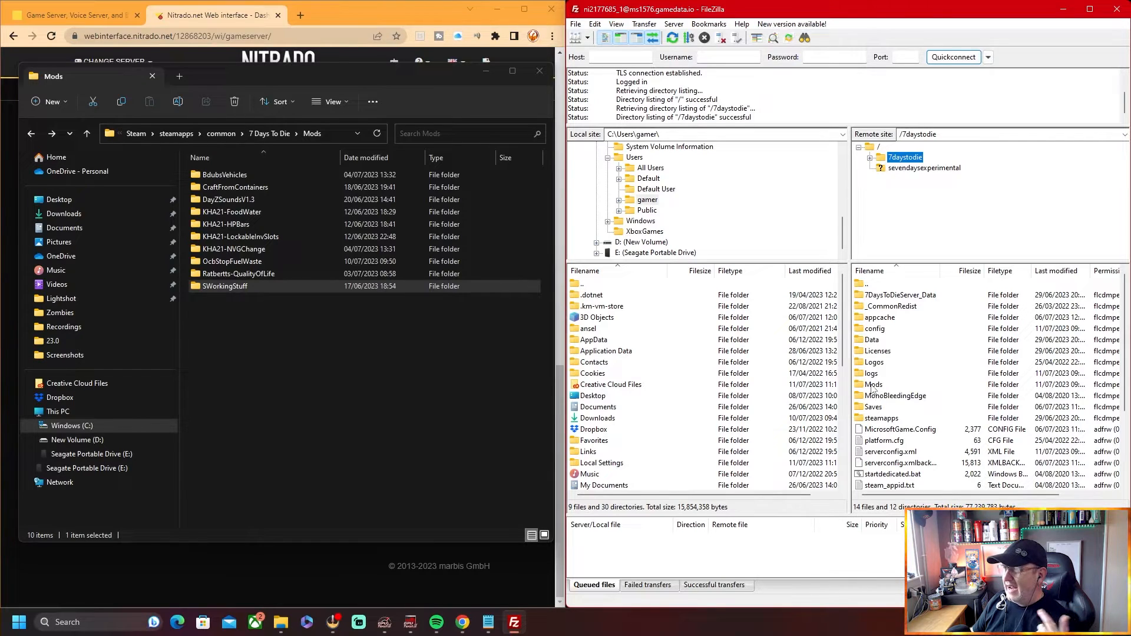
pyautogui.click(873, 387)
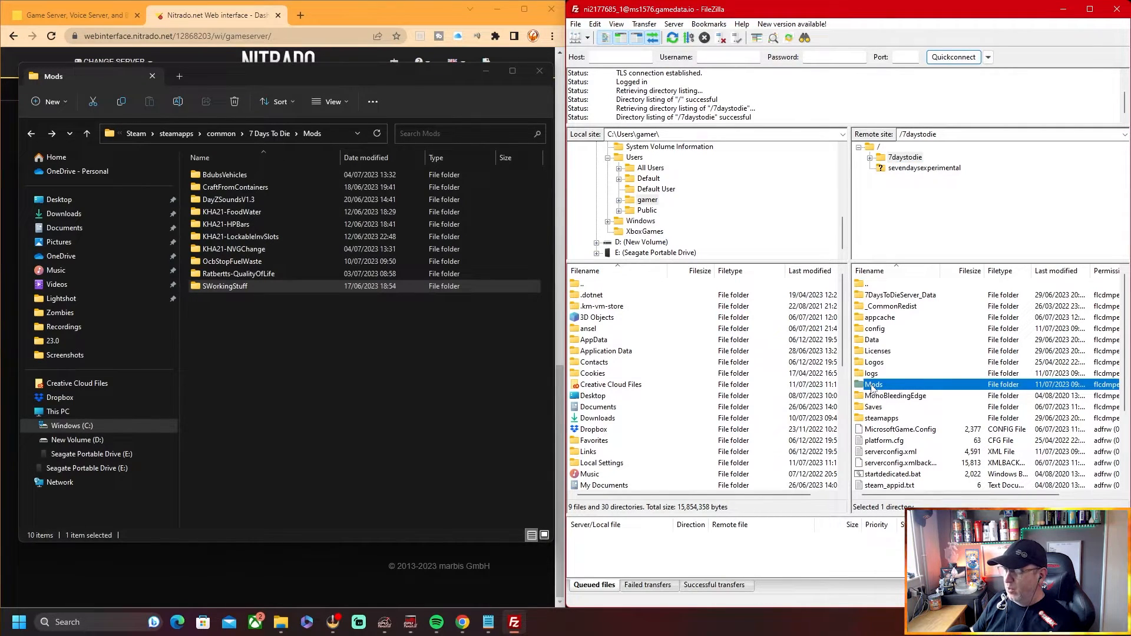
pyautogui.doubleClick(879, 386)
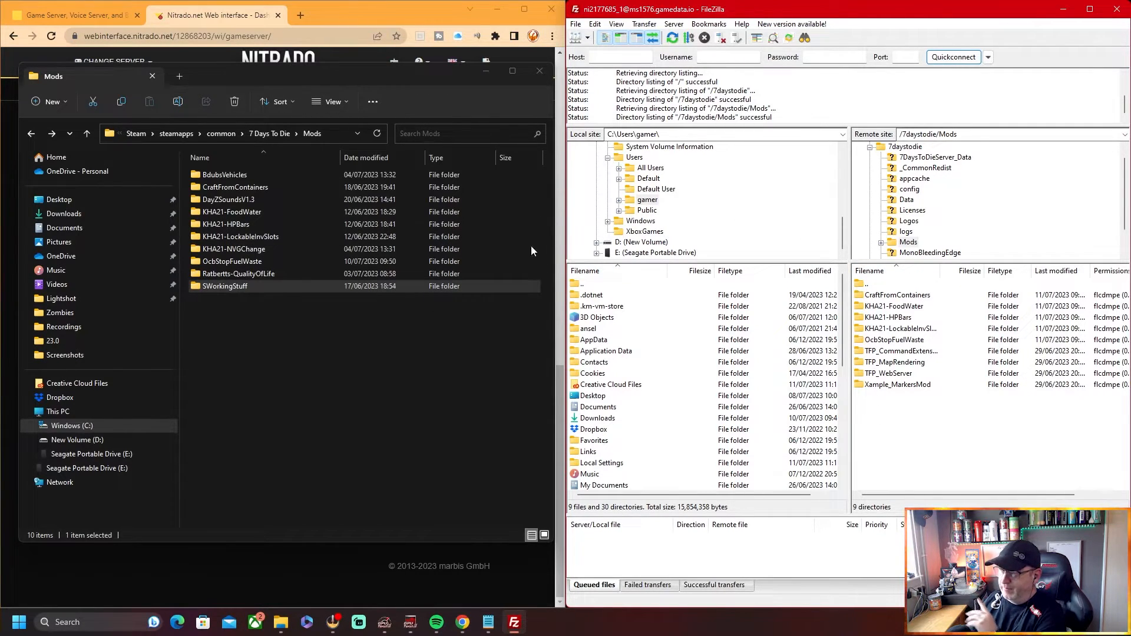
# Upload the CraftFromContainers, KHA21-FoodWater, KHA21-HPBars, KHA21-LockableInvSlots and OcbStopFuelWaste folders from the local Mods folder to the server's Mods folder.
pyautogui.click(254, 188)
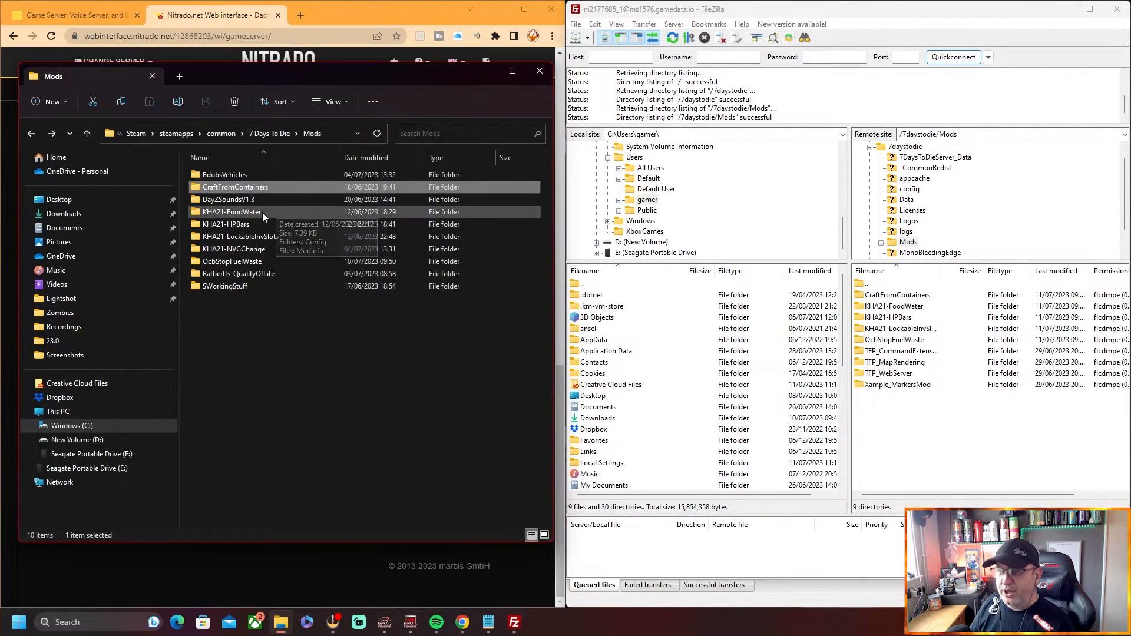
pyautogui.keyDown('ctrl'); pyautogui.click(252, 213); pyautogui.keyUp('ctrl')
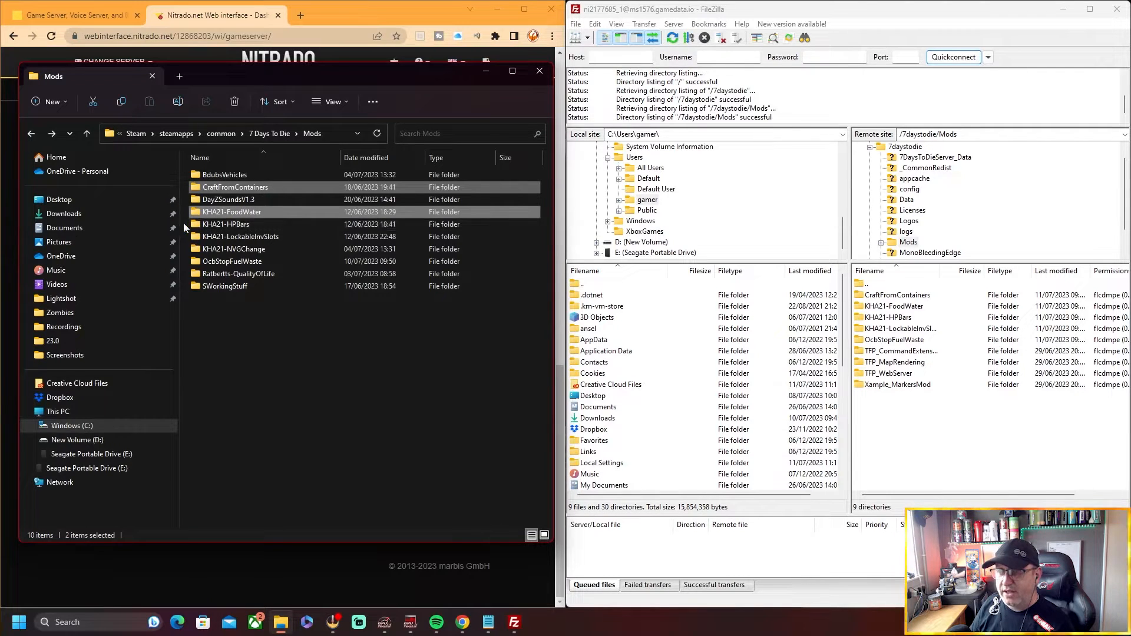
pyautogui.keyDown('ctrl'); pyautogui.click(235, 225); pyautogui.keyUp('ctrl')
pyautogui.keyDown('ctrl'); pyautogui.click(242, 237); pyautogui.keyUp('ctrl')
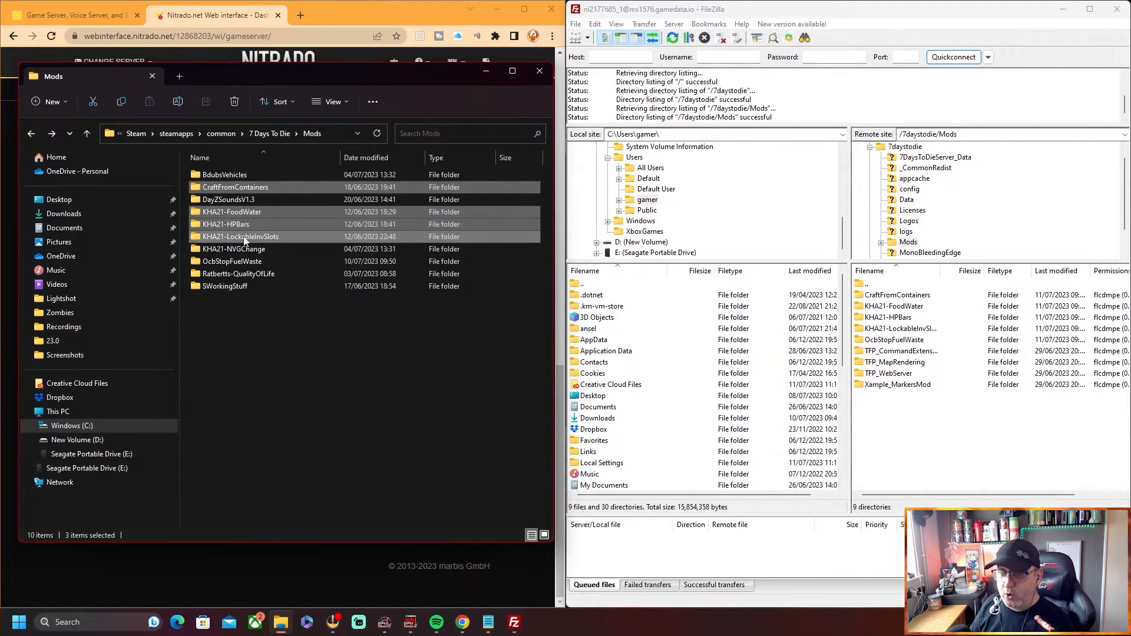
pyautogui.keyDown('ctrl'); pyautogui.click(239, 263); pyautogui.keyUp('ctrl')
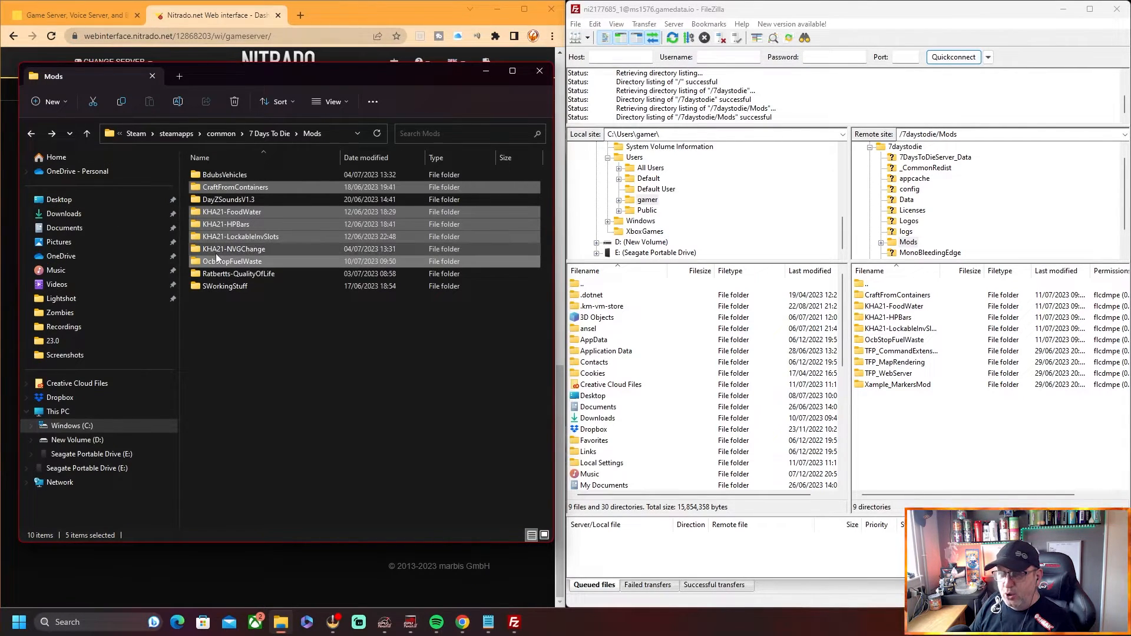
pyautogui.moveTo(215, 266); pyautogui.dragTo(947, 450)
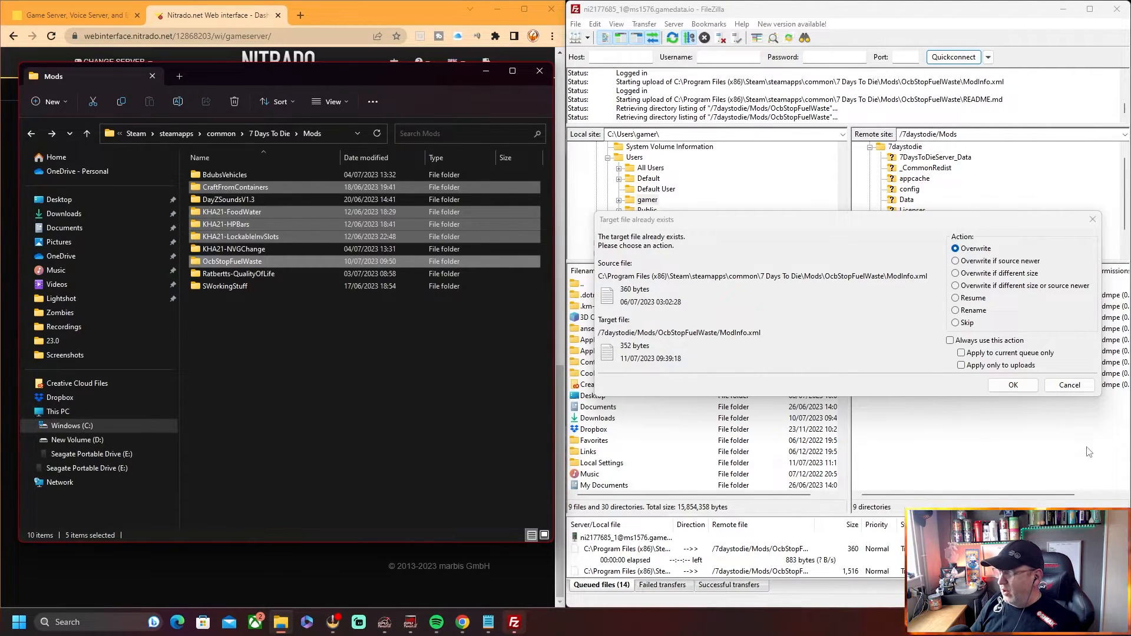
# Overwrite each mod file that already exists on the server with the uploaded version.
pyautogui.click(1016, 388)
pyautogui.click(1019, 389)
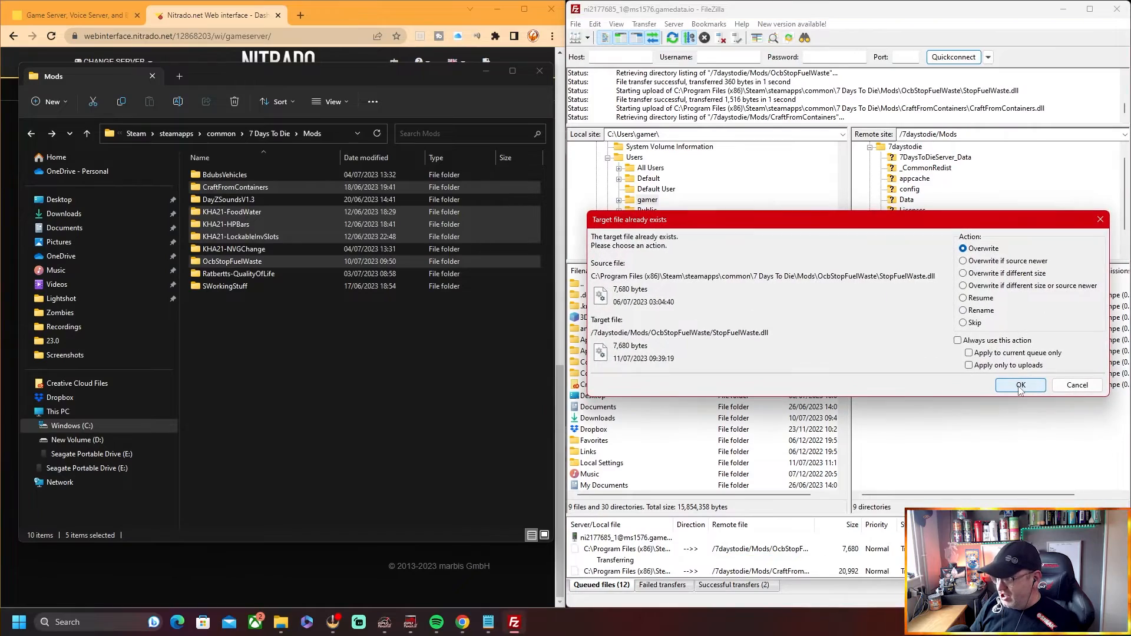
pyautogui.click(1022, 389)
pyautogui.click(1034, 389)
pyautogui.click(1028, 390)
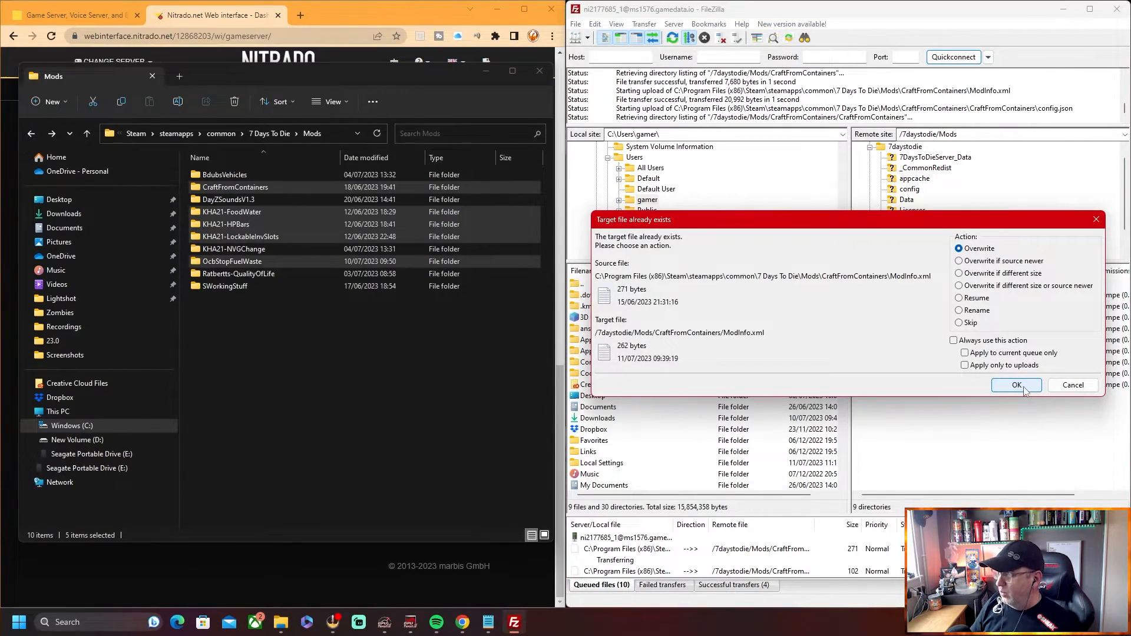
pyautogui.click(1028, 389)
pyautogui.click(1025, 389)
pyautogui.click(1021, 389)
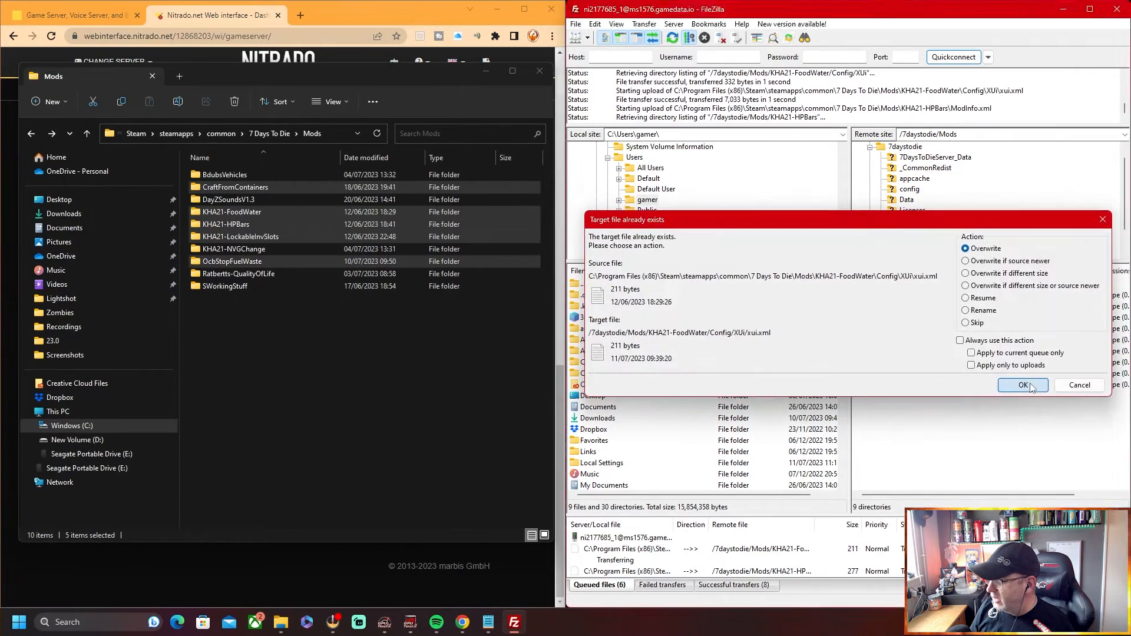
pyautogui.click(1024, 388)
pyautogui.click(1026, 389)
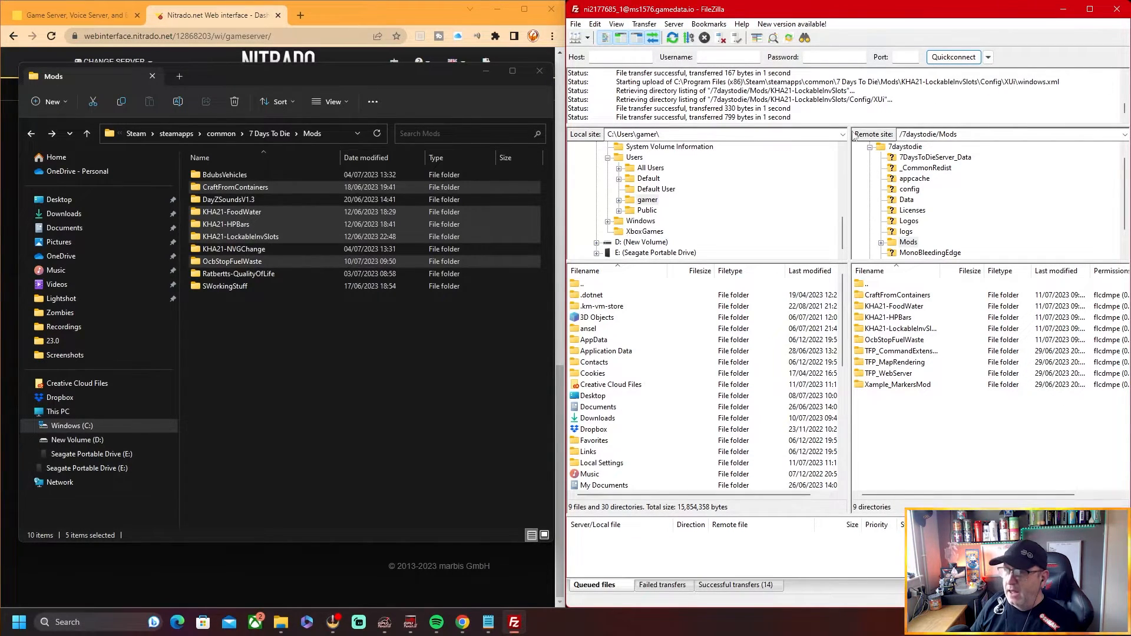
# Switch to the Nitrado web interface in the browser and open the game server's general settings.
pyautogui.click(354, 19)
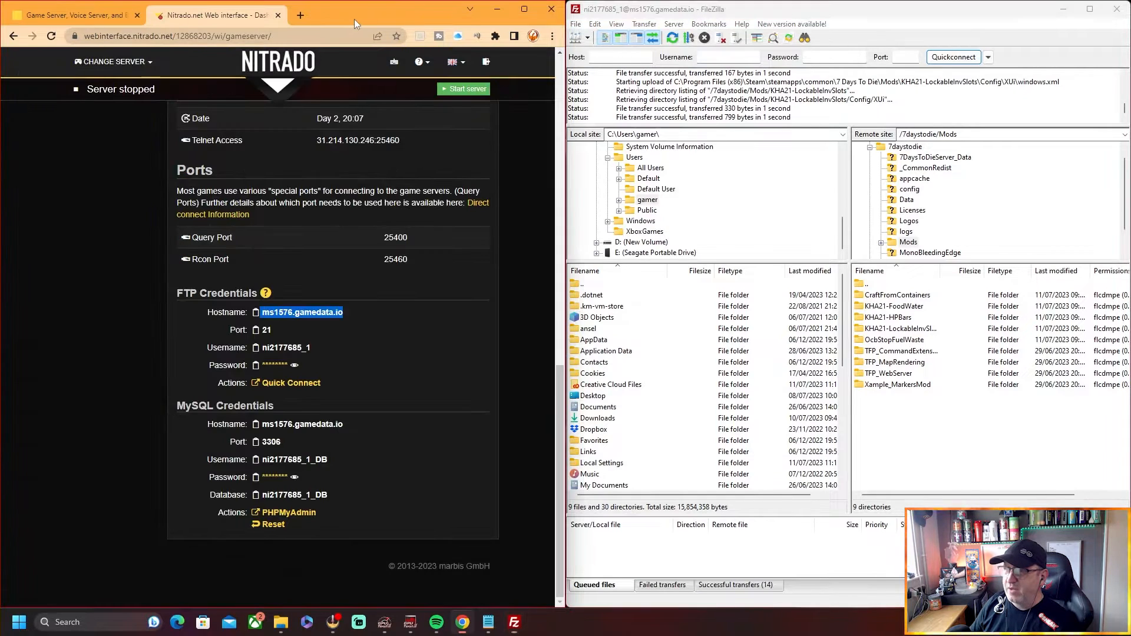
pyautogui.scroll(6, 408, 270)
pyautogui.scroll(5, 283, 254)
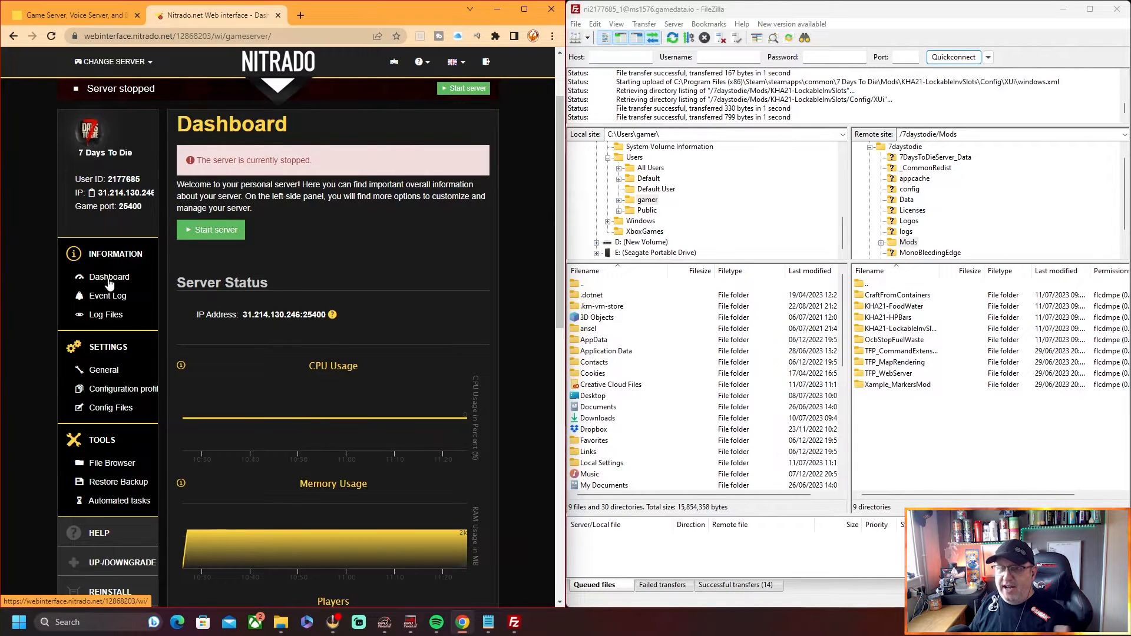
pyautogui.click(111, 375)
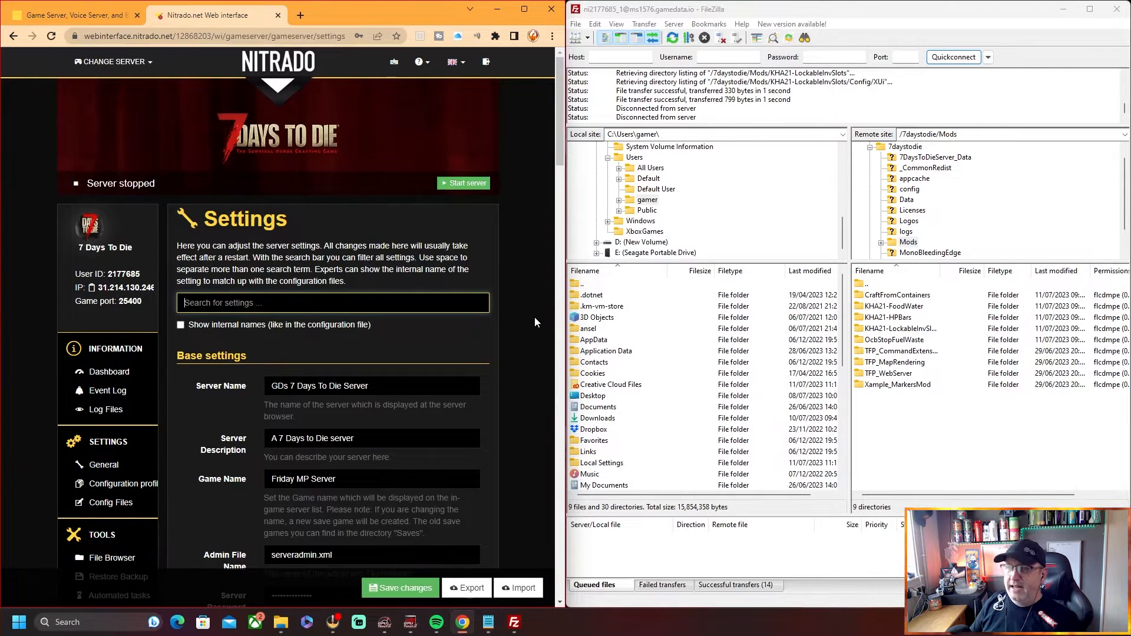
# Examine the server's base settings, including the server name, Telnet service, EAC and auto save options.
pyautogui.scroll(-2, 535, 326)
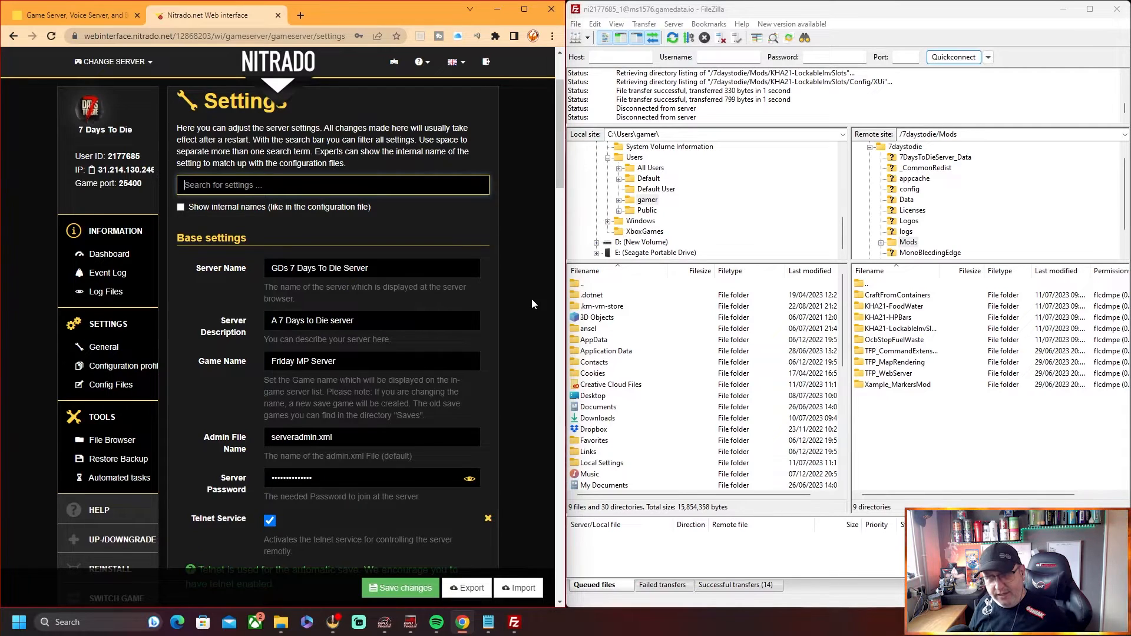
pyautogui.scroll(-3, 542, 316)
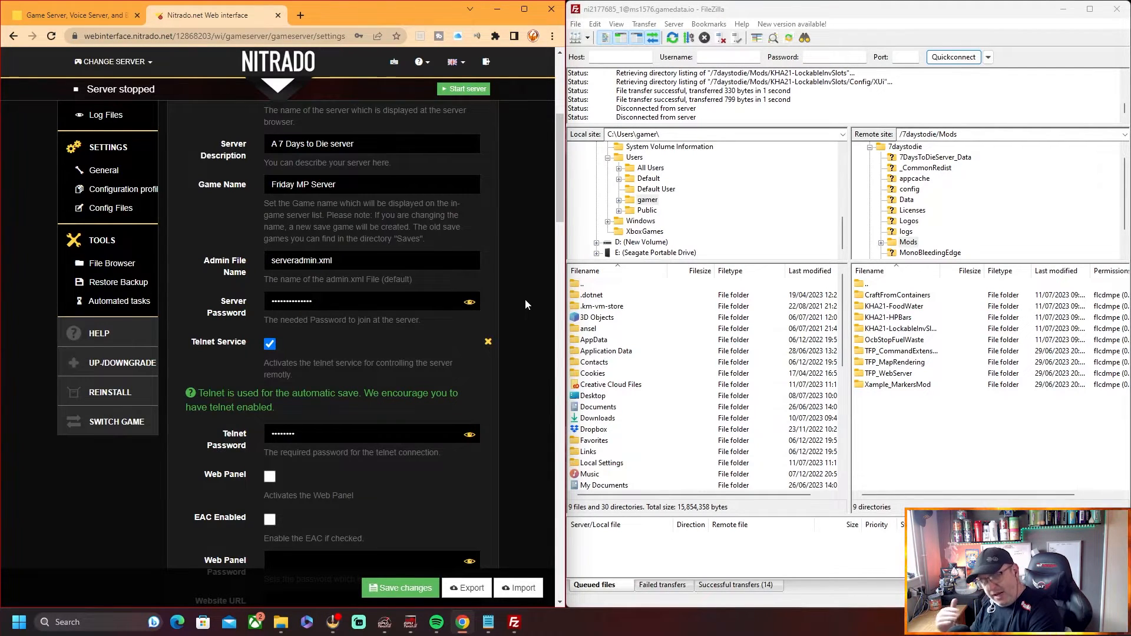
pyautogui.scroll(-4, 524, 300)
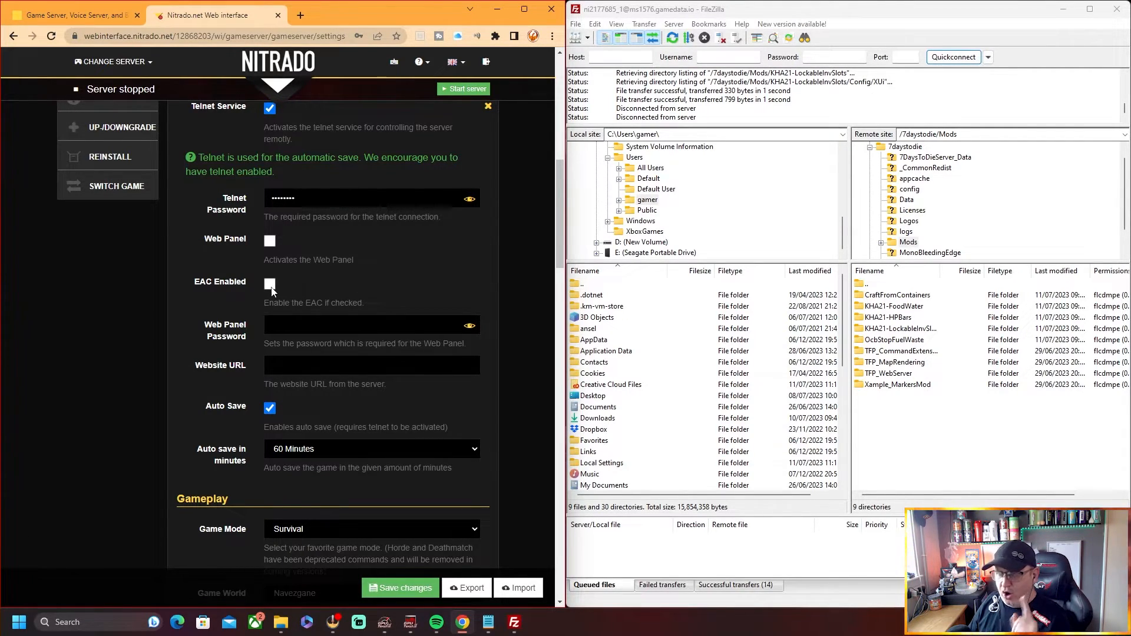
pyautogui.scroll(3, 539, 322)
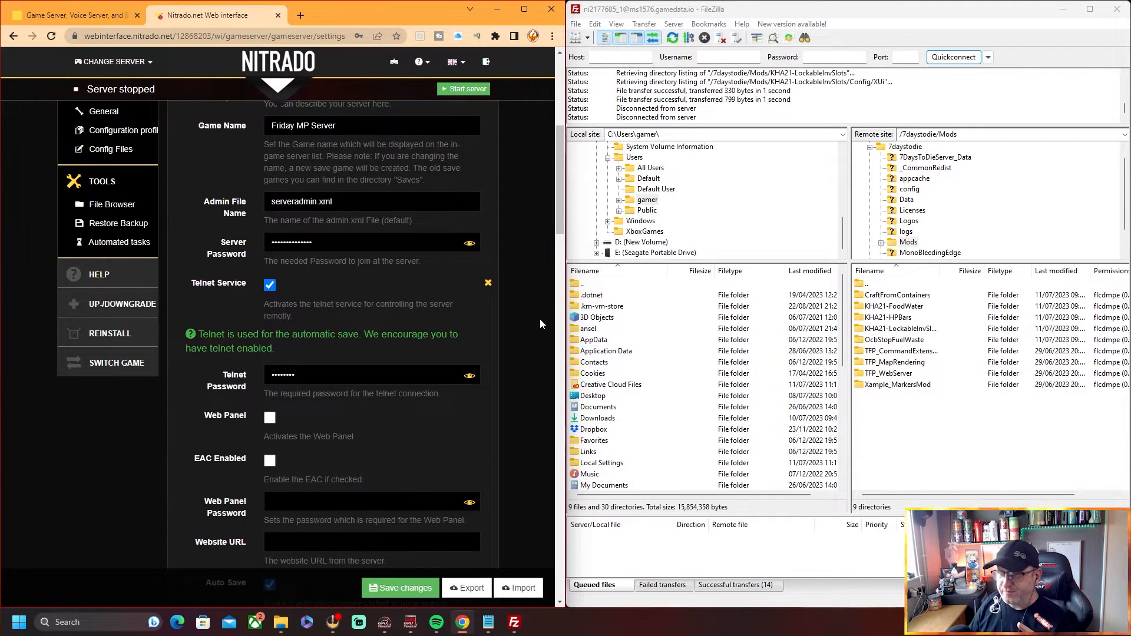
pyautogui.scroll(-1, 532, 303)
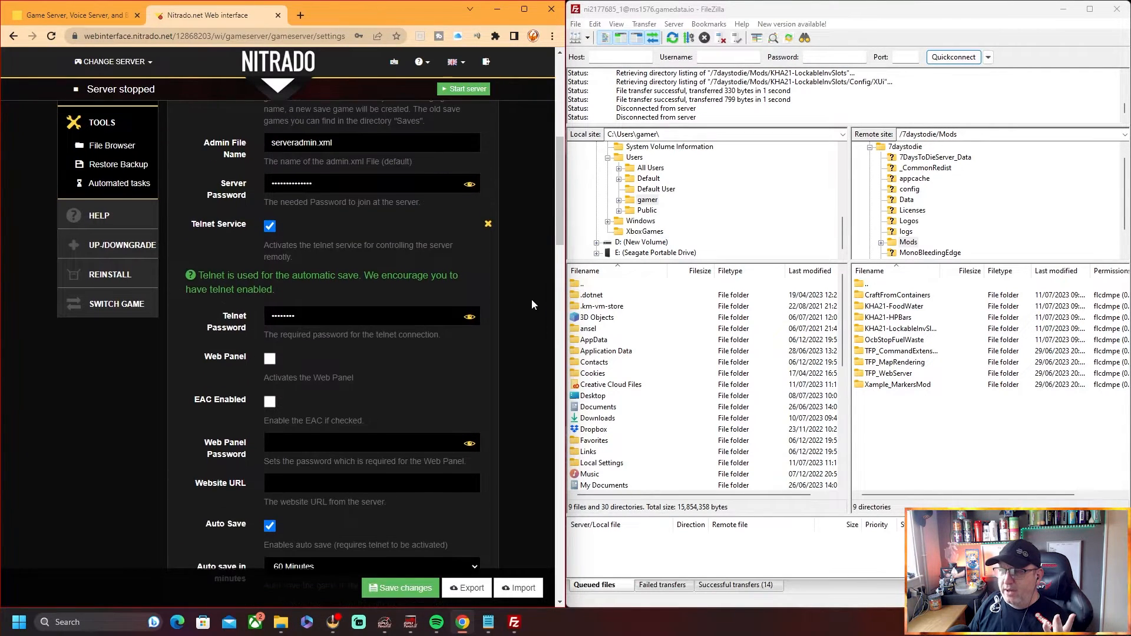
pyautogui.scroll(1, 531, 301)
pyautogui.scroll(-2, 535, 338)
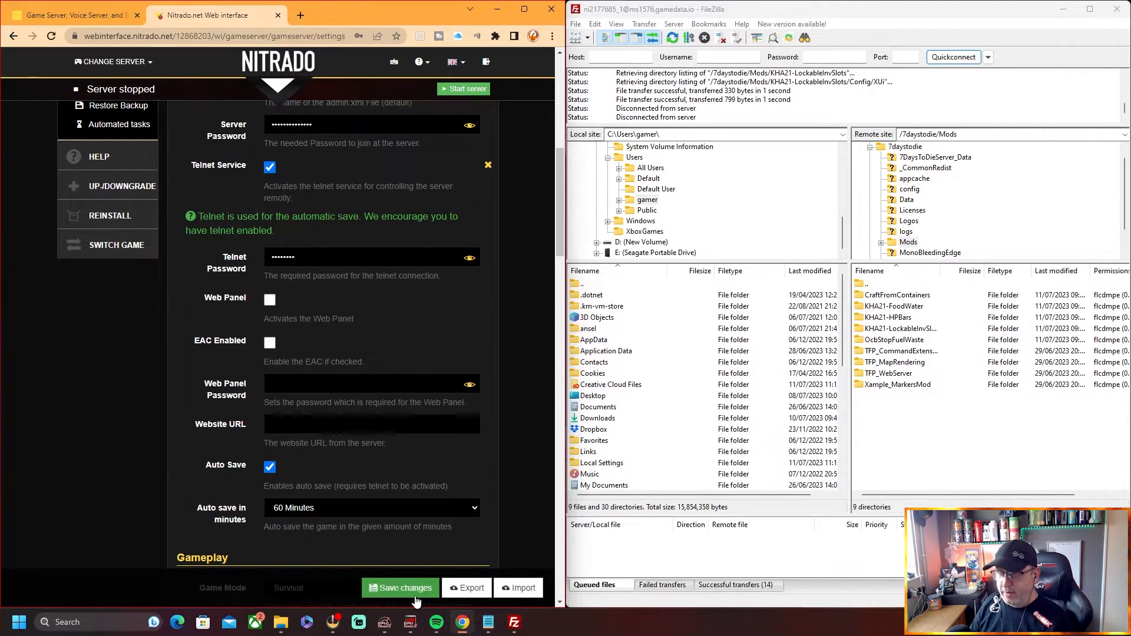
pyautogui.scroll(-5, 539, 479)
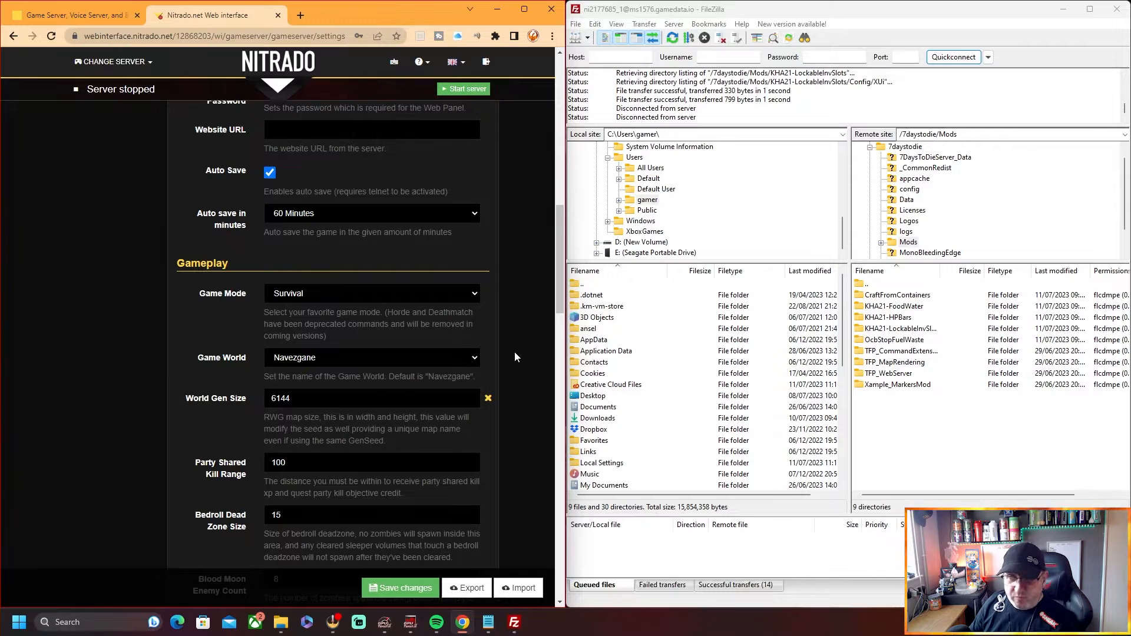
# Set the PvP killing mode in the gameplay settings to Kill Strangers Only.
pyautogui.scroll(-1, 514, 352)
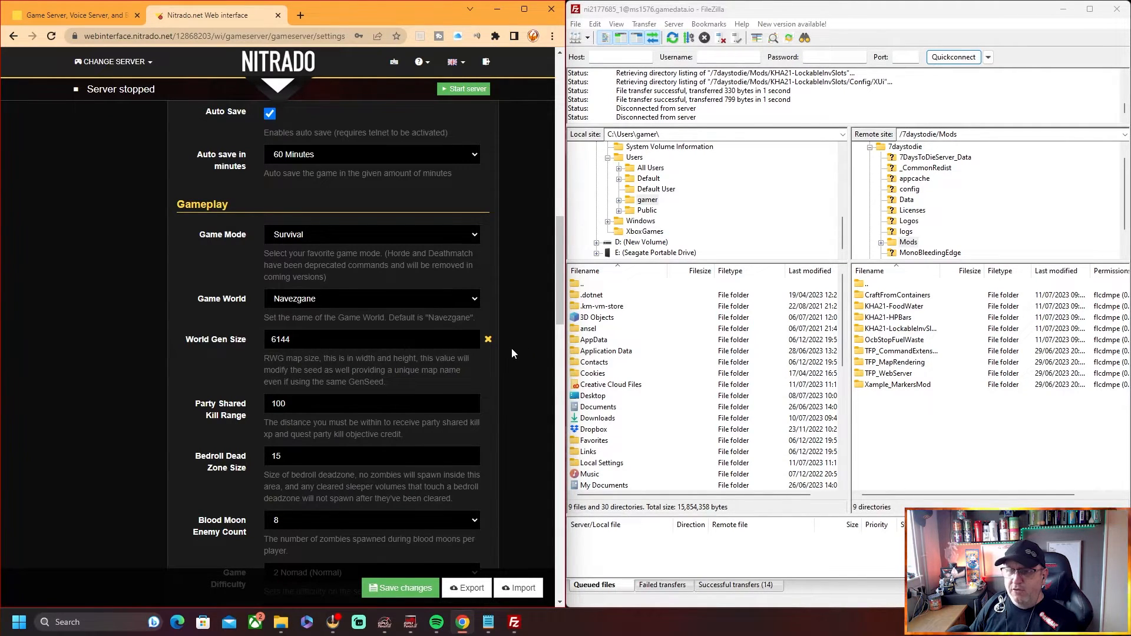
pyautogui.scroll(-3, 521, 348)
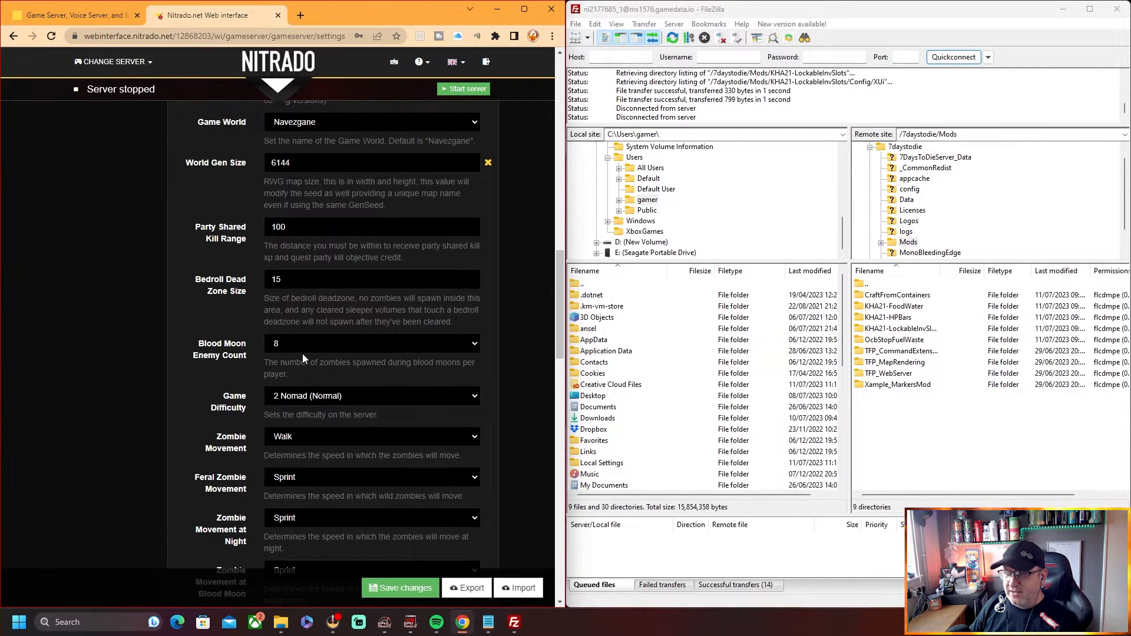
pyautogui.scroll(-2, 352, 316)
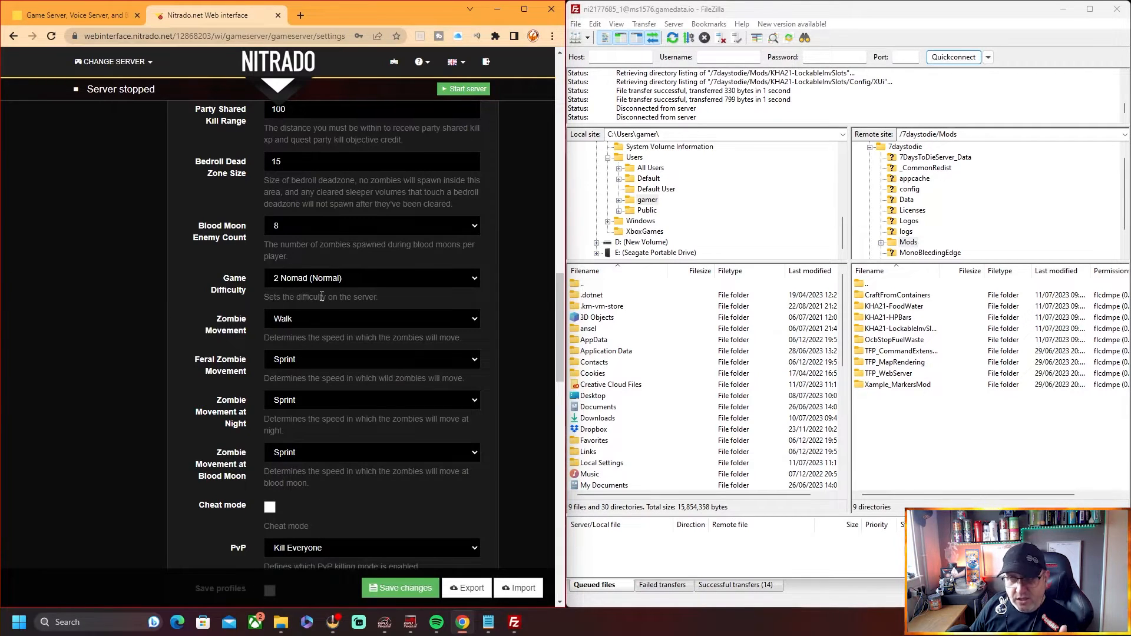
pyautogui.scroll(-4, 516, 334)
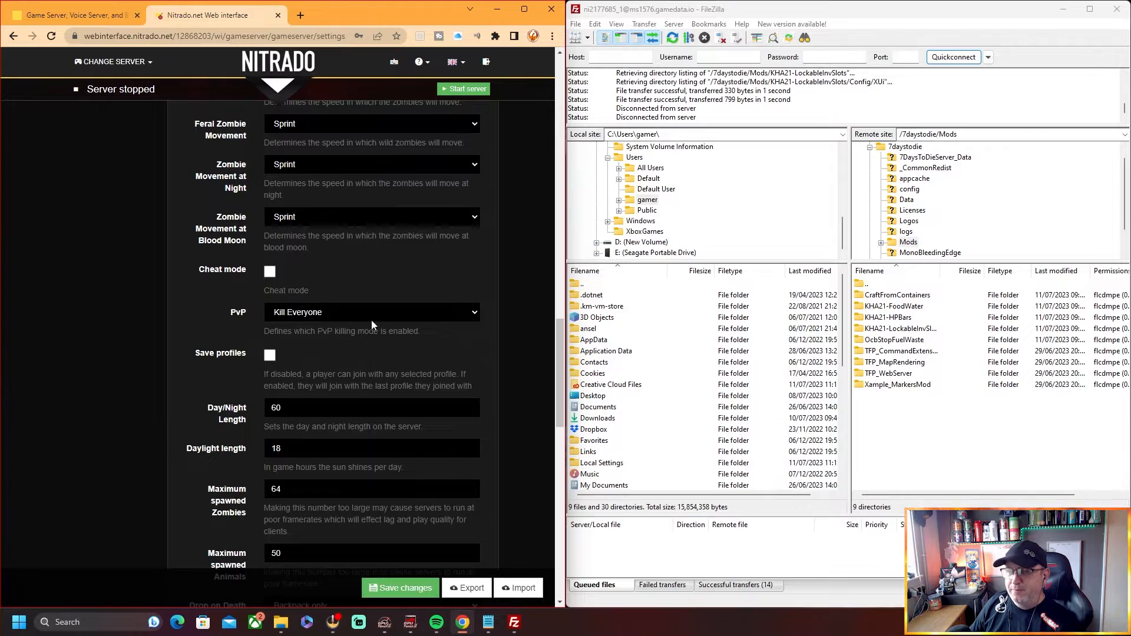
pyautogui.click(472, 314)
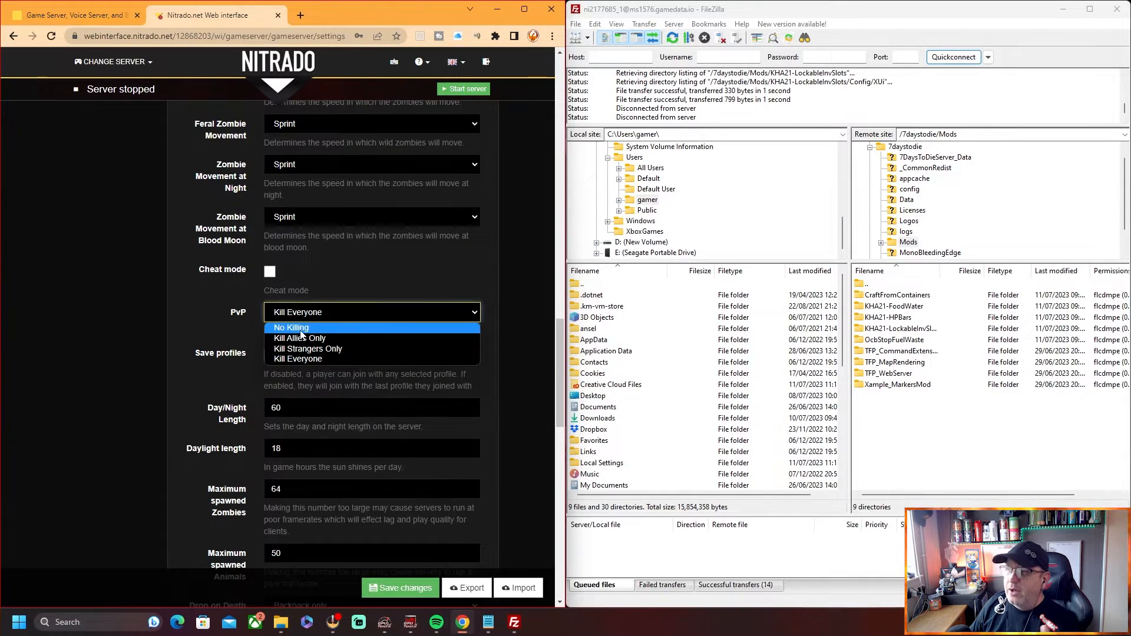
pyautogui.click(333, 350)
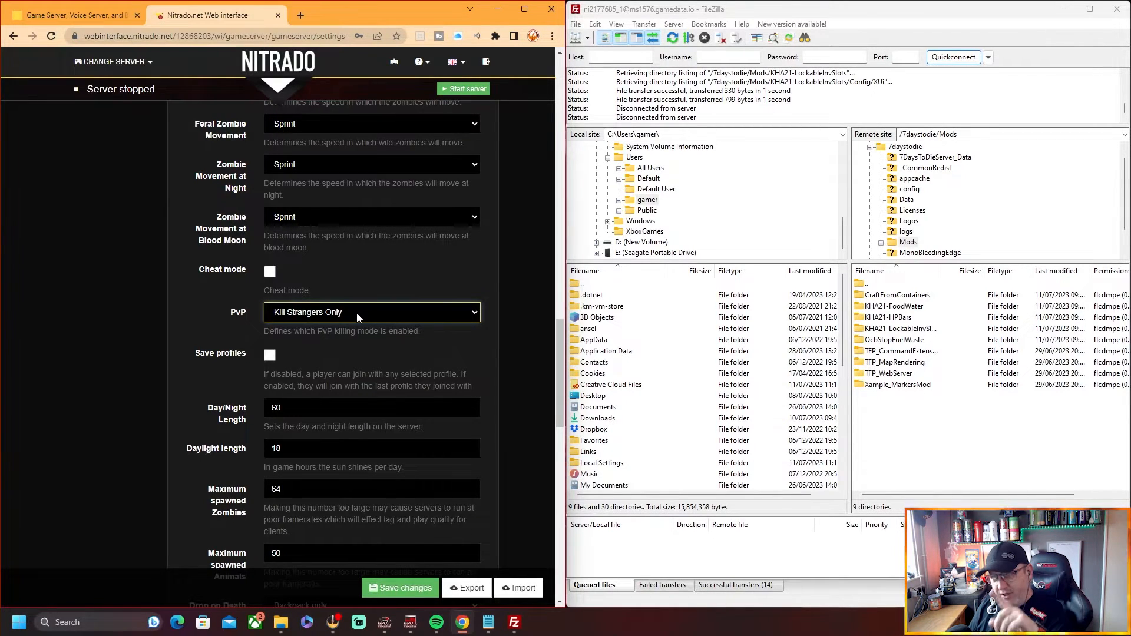
pyautogui.click(368, 318)
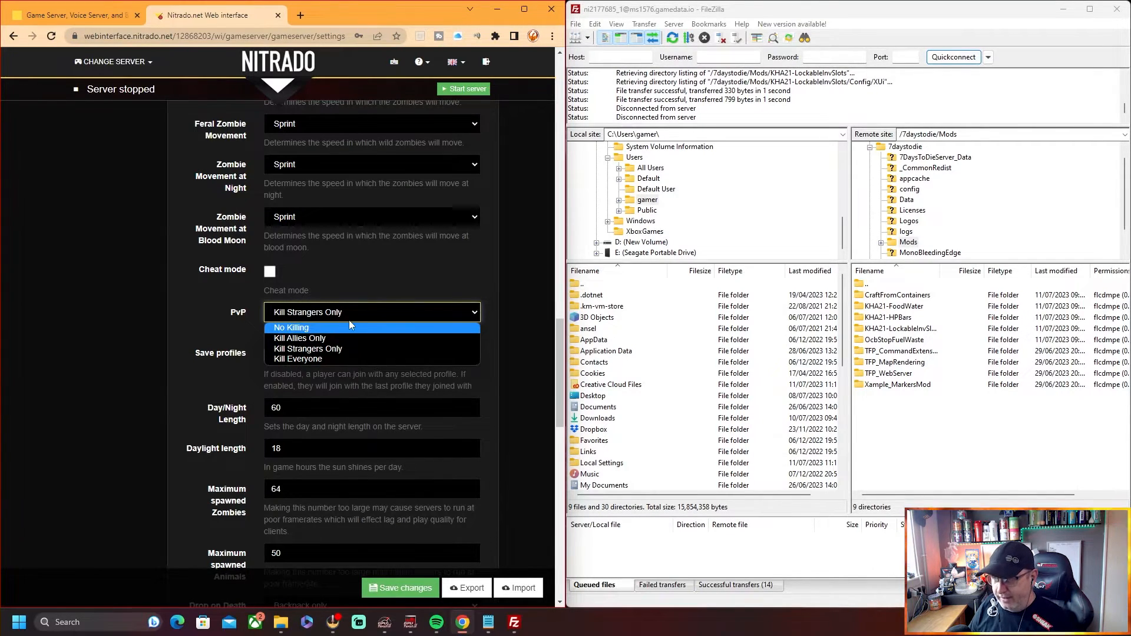
pyautogui.click(497, 328)
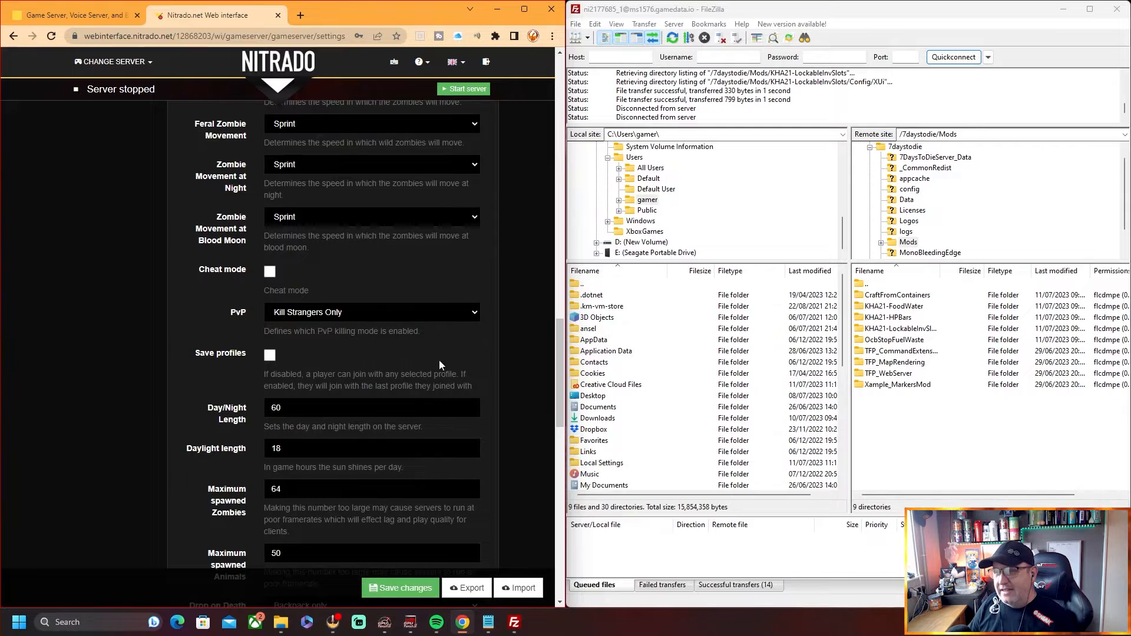
# Switch Drop on Death to Everything and set it back to Backpack only.
pyautogui.scroll(-3, 496, 284)
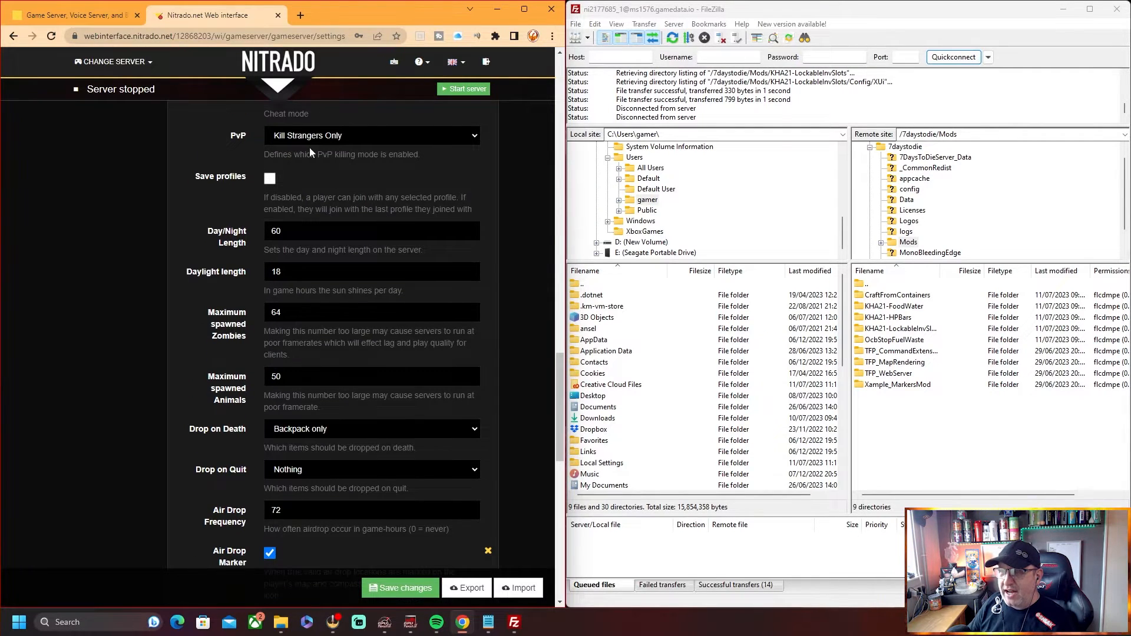
pyautogui.scroll(-3, 527, 219)
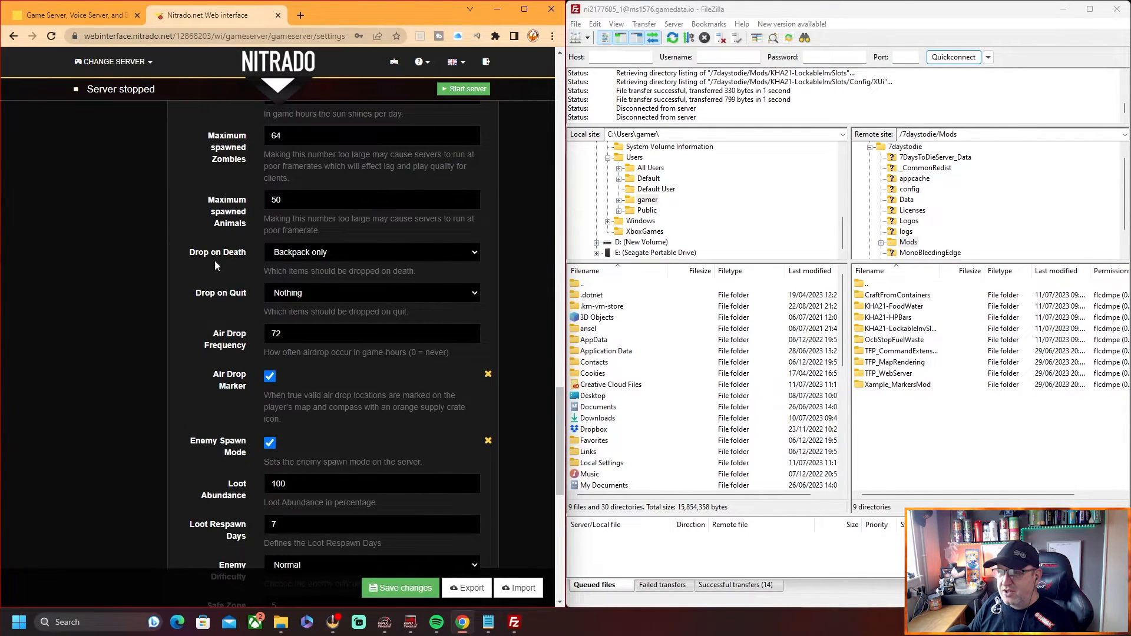
pyautogui.click(469, 252)
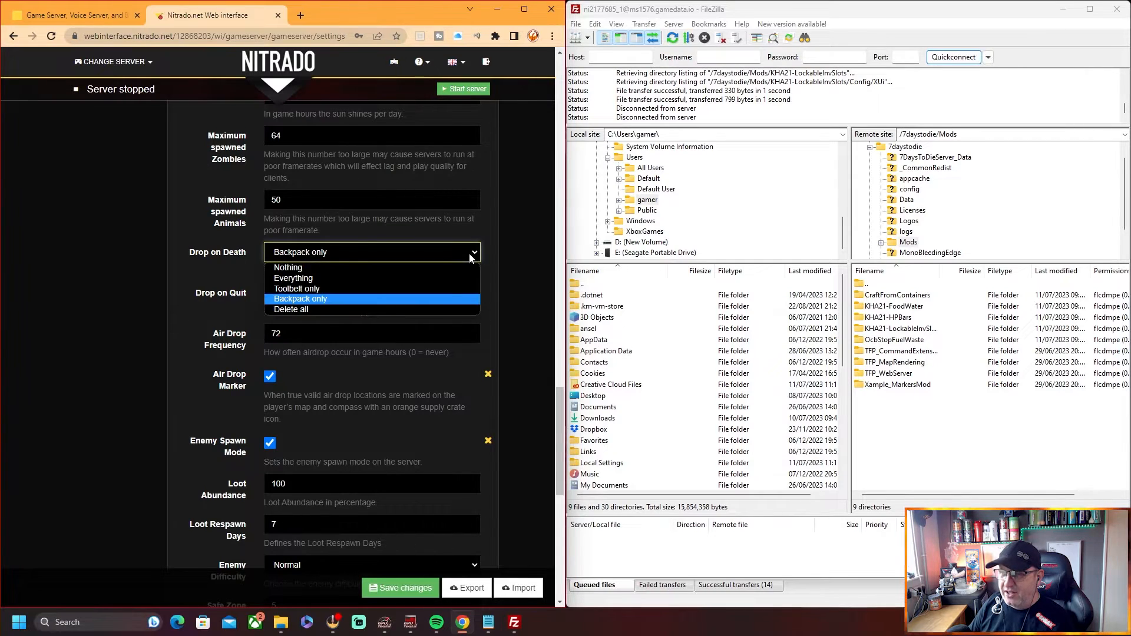
pyautogui.click(306, 278)
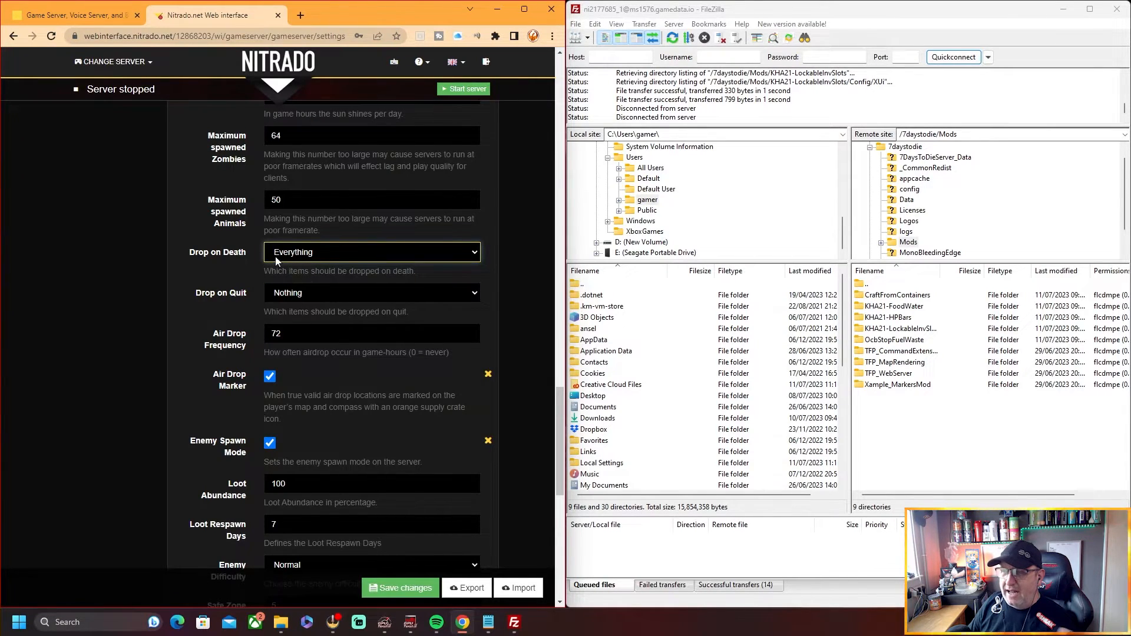
pyautogui.click(472, 253)
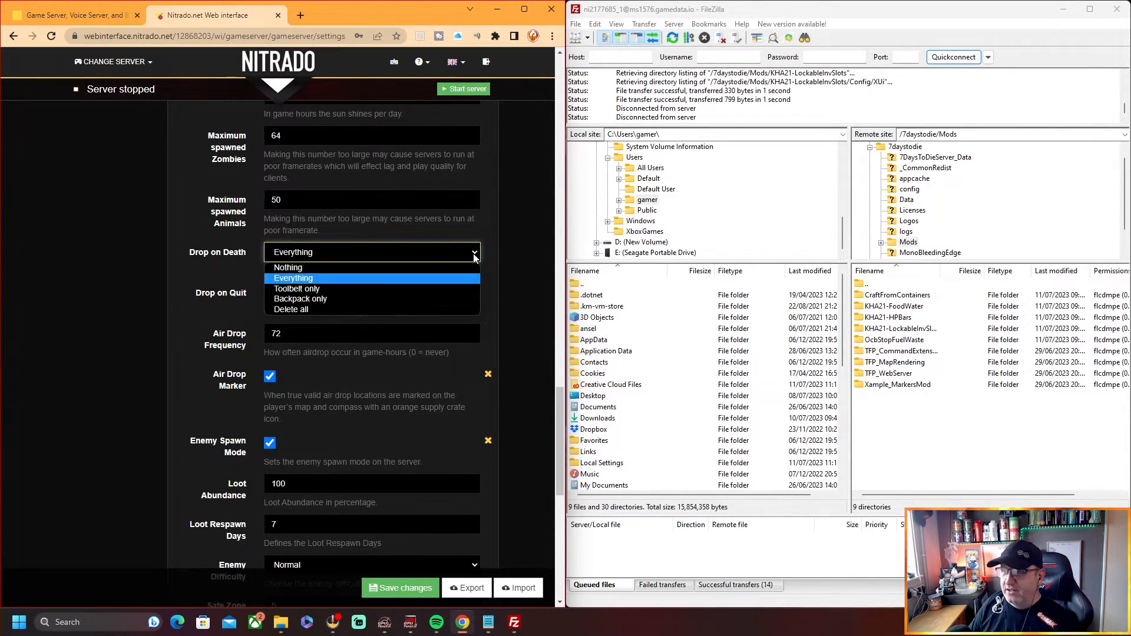
pyautogui.click(324, 301)
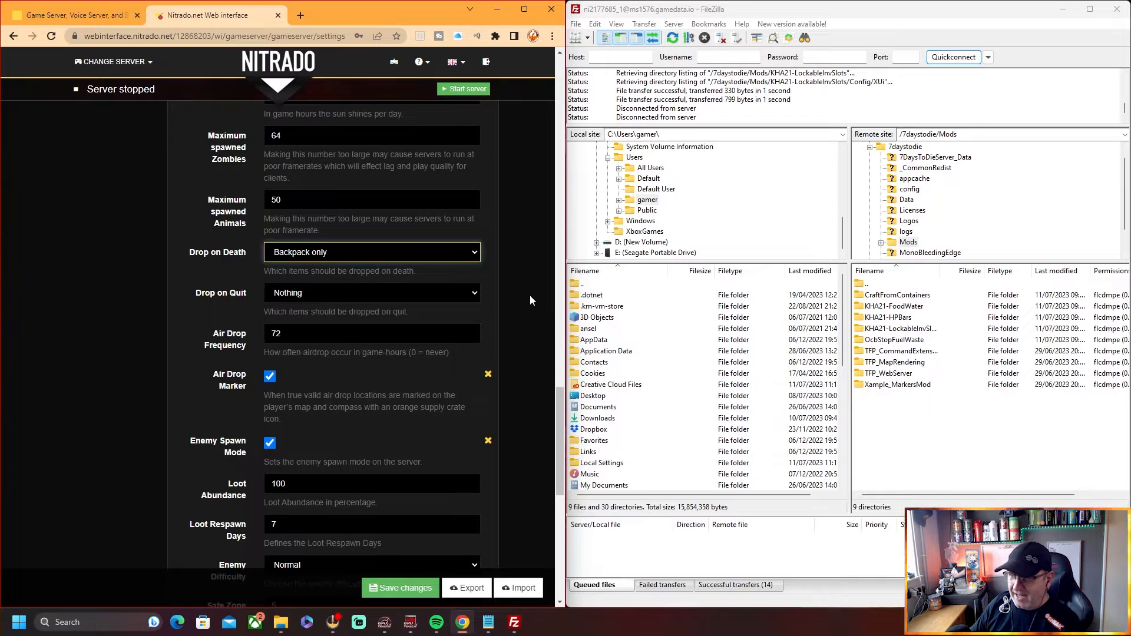
# Try to save the server settings after checking the loot, enemy and land claim values.
pyautogui.scroll(-4, 529, 296)
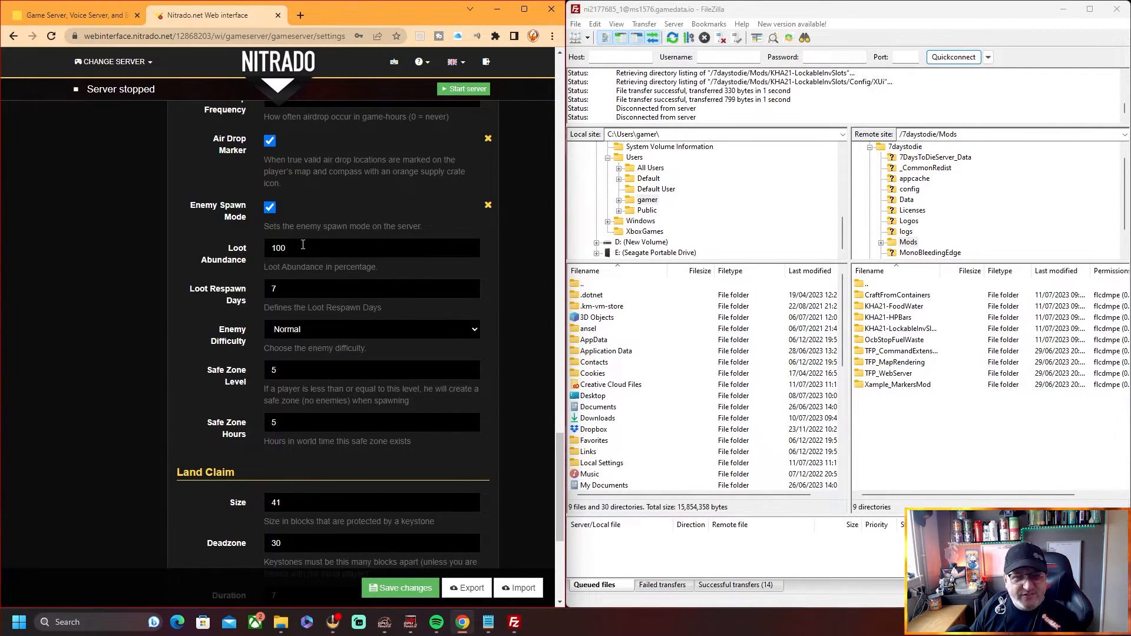
pyautogui.scroll(-5, 303, 244)
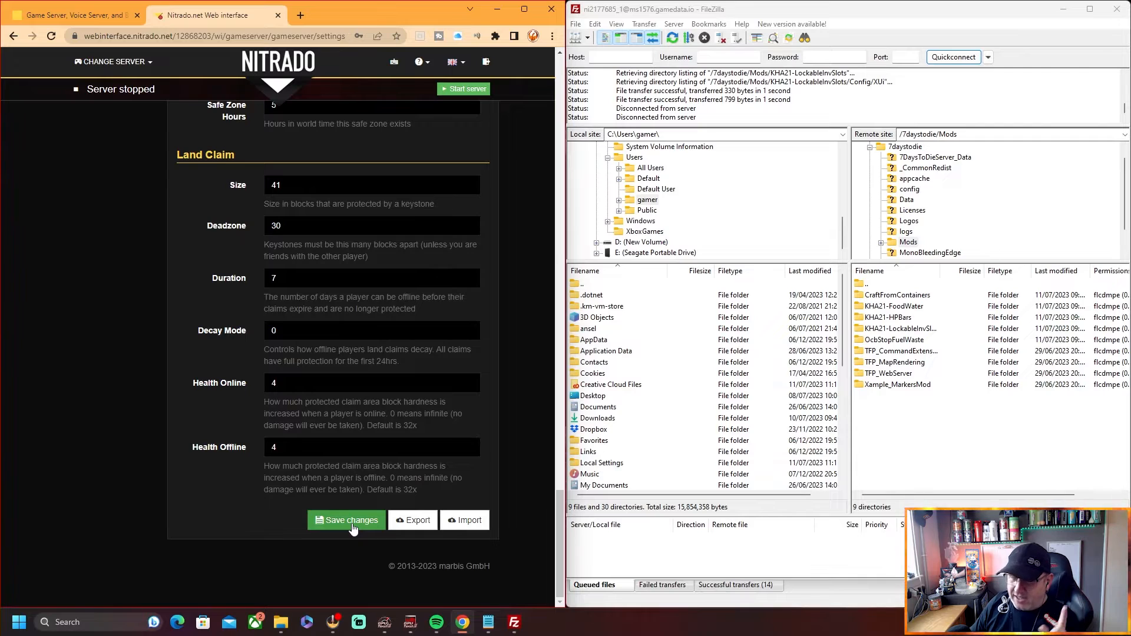
pyautogui.click(352, 521)
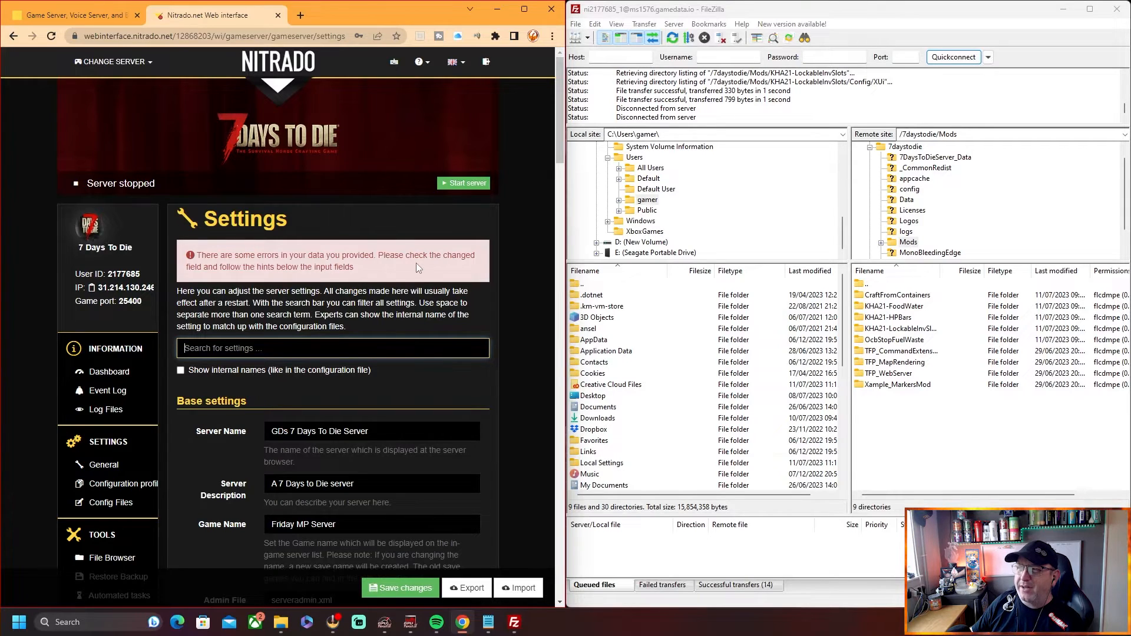
# Fill in the blank Web Panel Password field with a password and save the server settings.
pyautogui.scroll(-10, 535, 380)
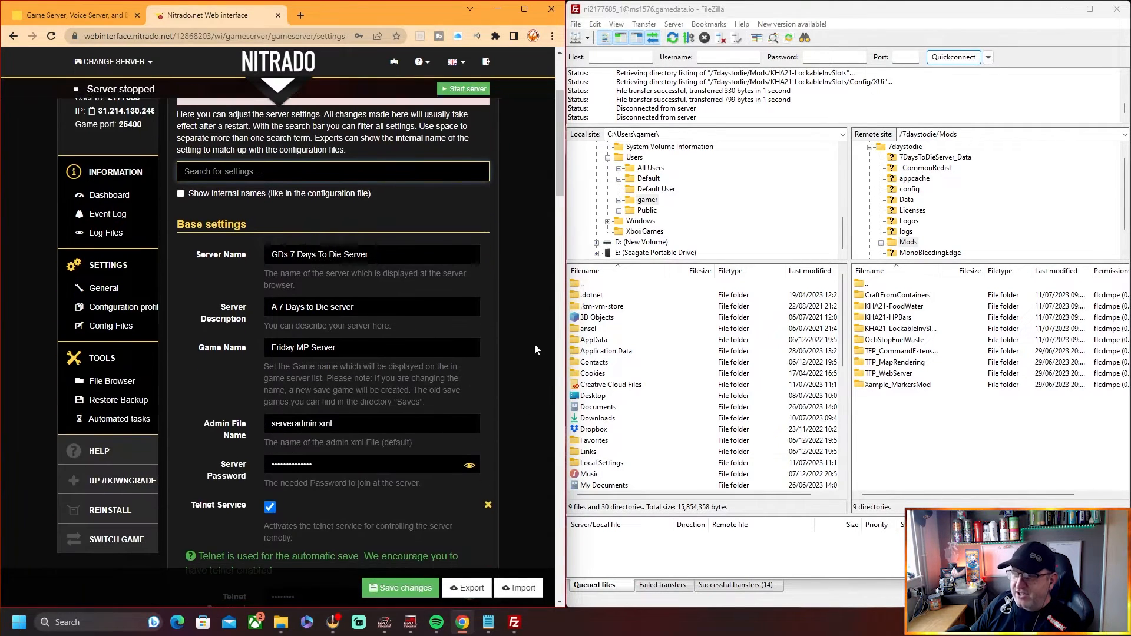
pyautogui.scroll(-1, 536, 335)
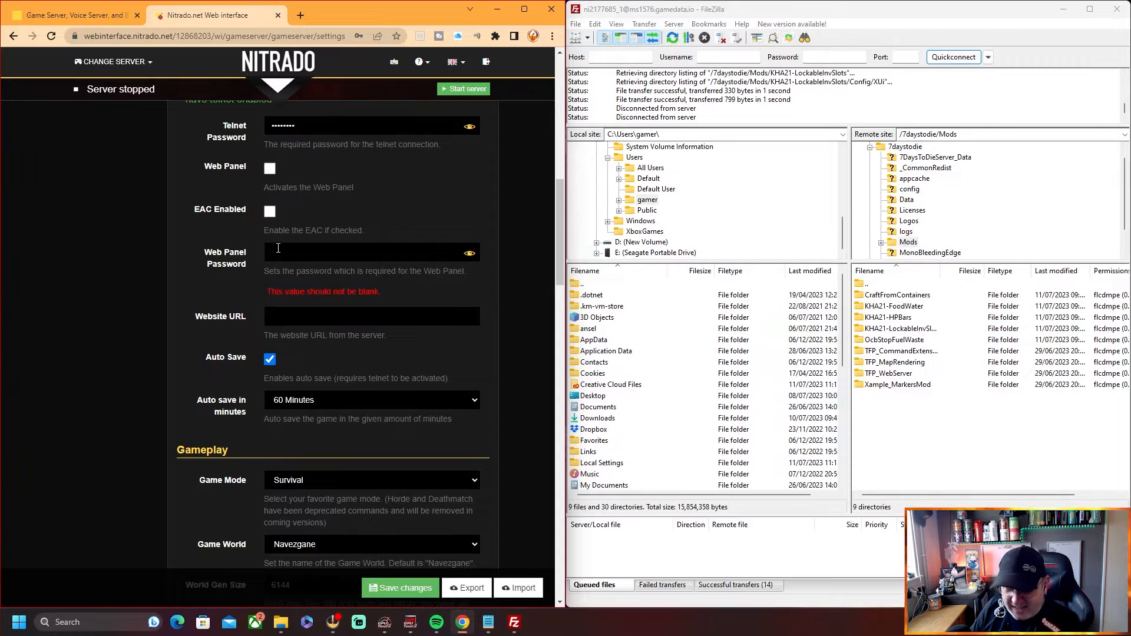
pyautogui.click(278, 248)
pyautogui.hotkey('ctrl', 'v')
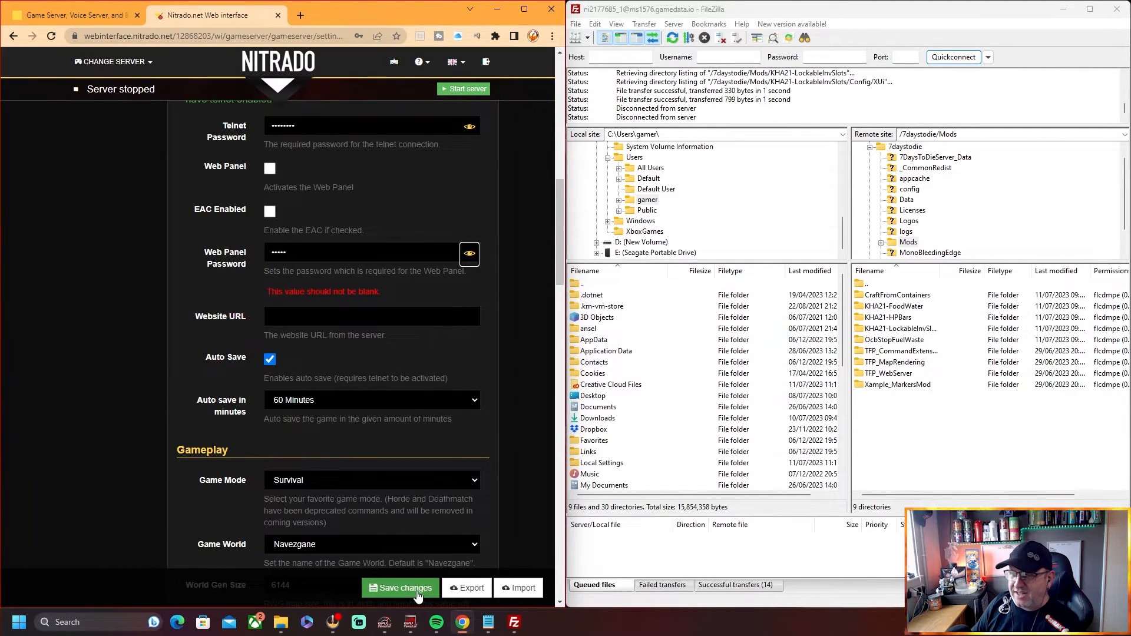
pyautogui.click(418, 589)
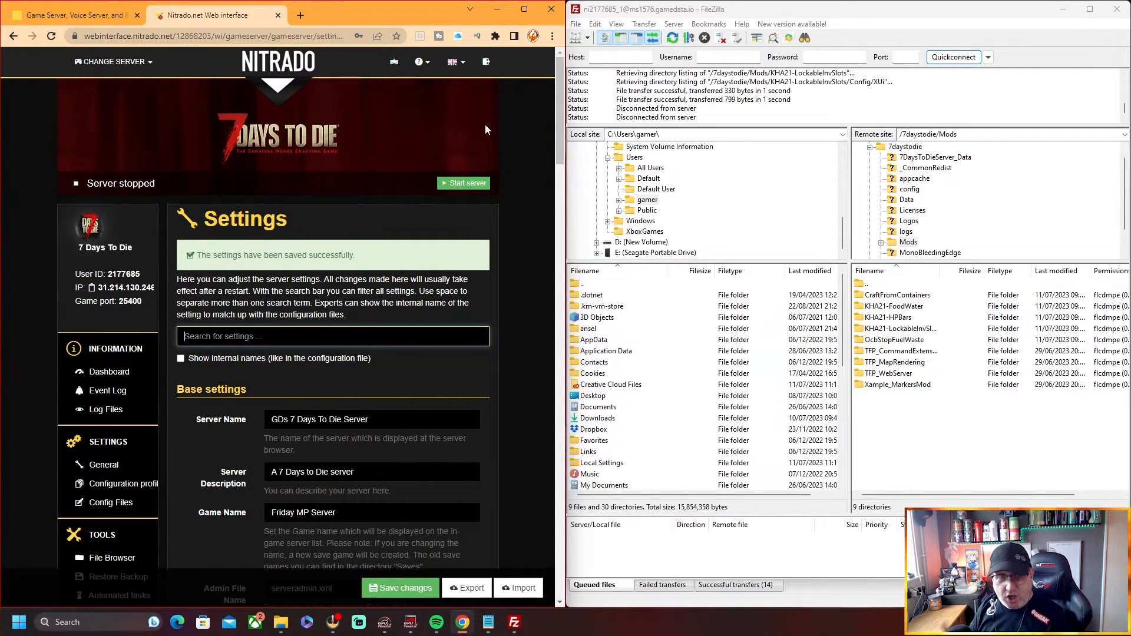
# Start the stopped game server, confirming the command, and open the server's dashboard.
pyautogui.click(480, 183)
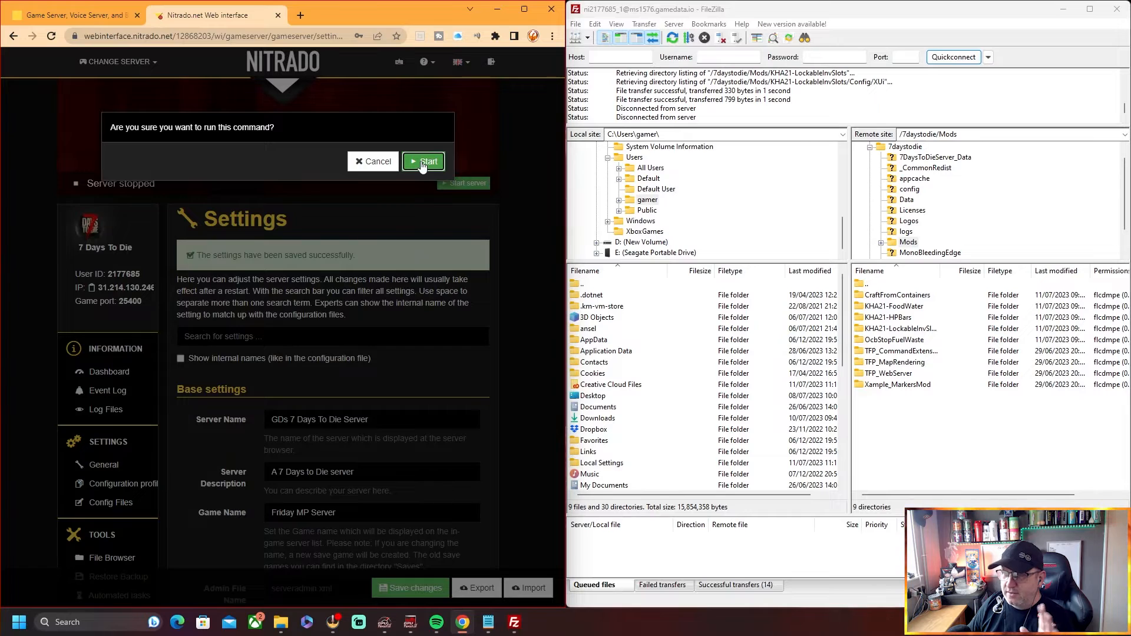
pyautogui.click(422, 163)
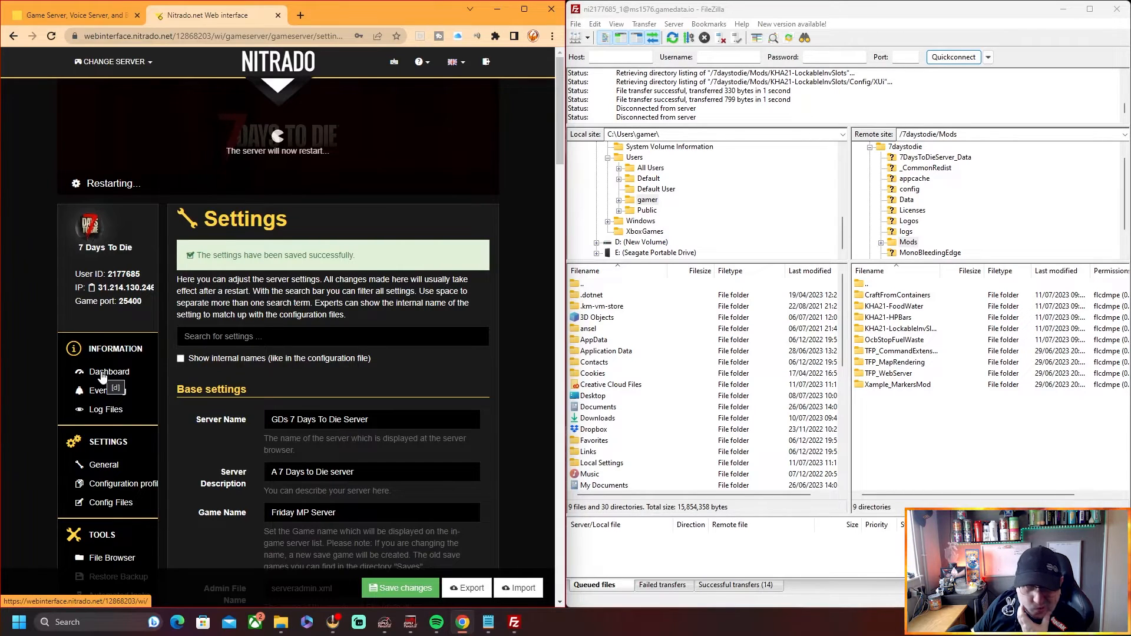
pyautogui.click(103, 375)
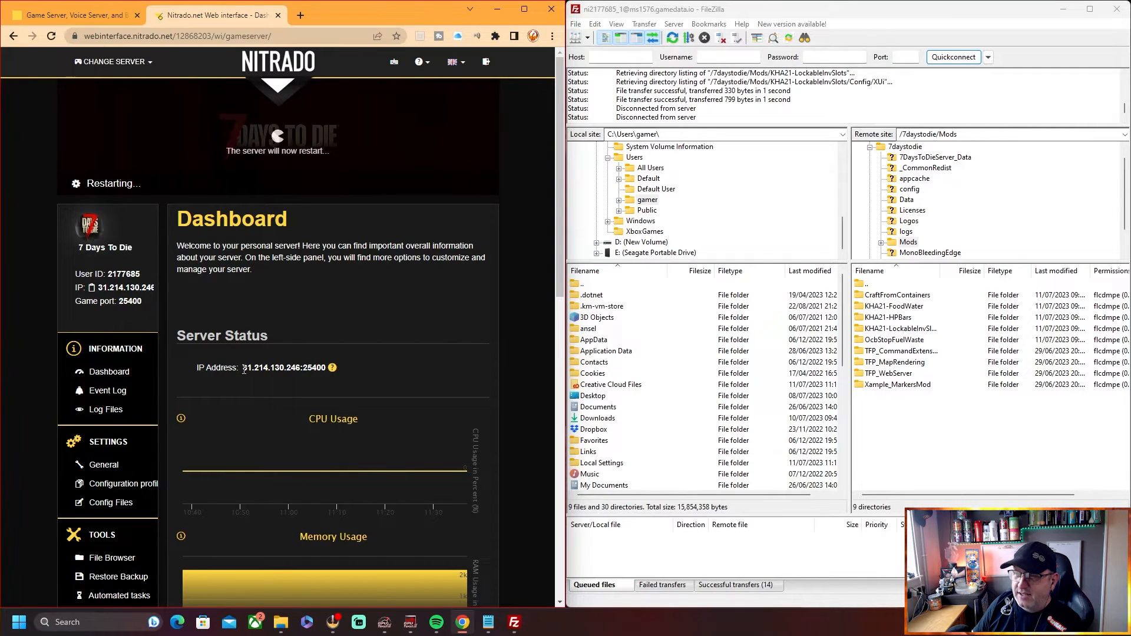
# Highlight the server's IP address and its port separately in the dashboard's Server Status section.
pyautogui.moveTo(241, 368); pyautogui.dragTo(299, 373)
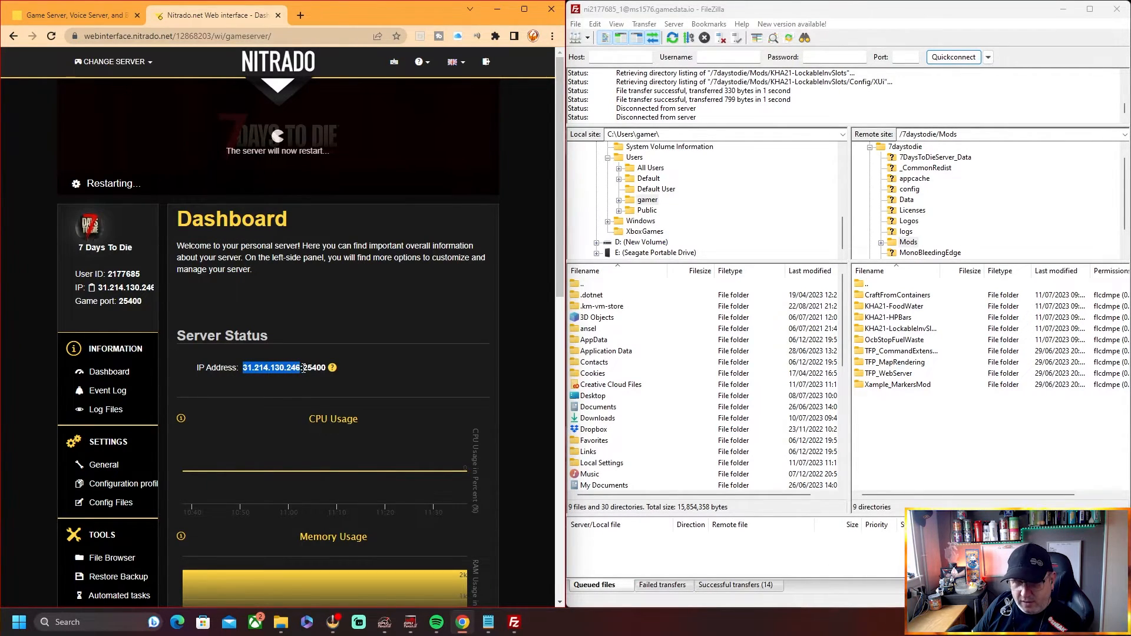
pyautogui.moveTo(303, 368); pyautogui.dragTo(322, 373)
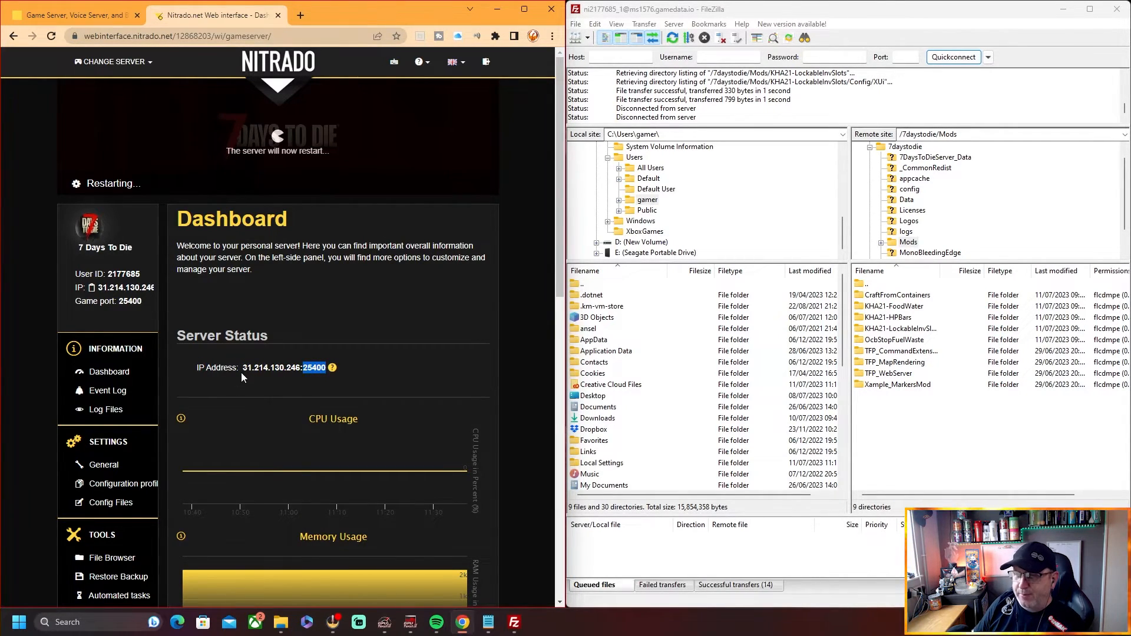
pyautogui.moveTo(241, 368); pyautogui.dragTo(300, 371)
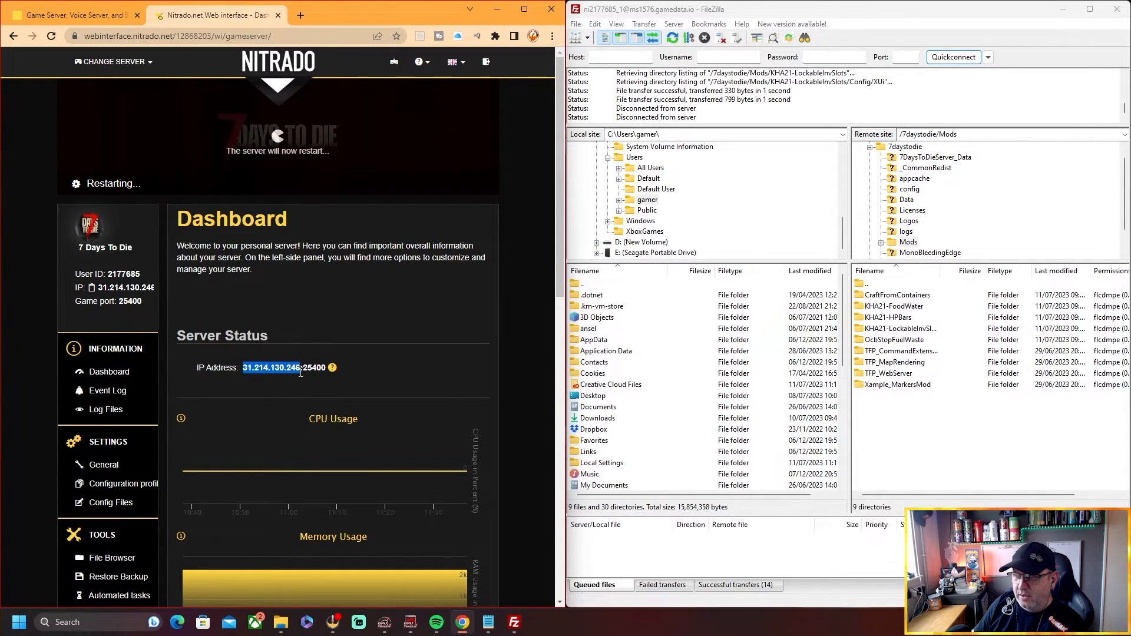
pyautogui.moveTo(303, 368); pyautogui.dragTo(325, 373)
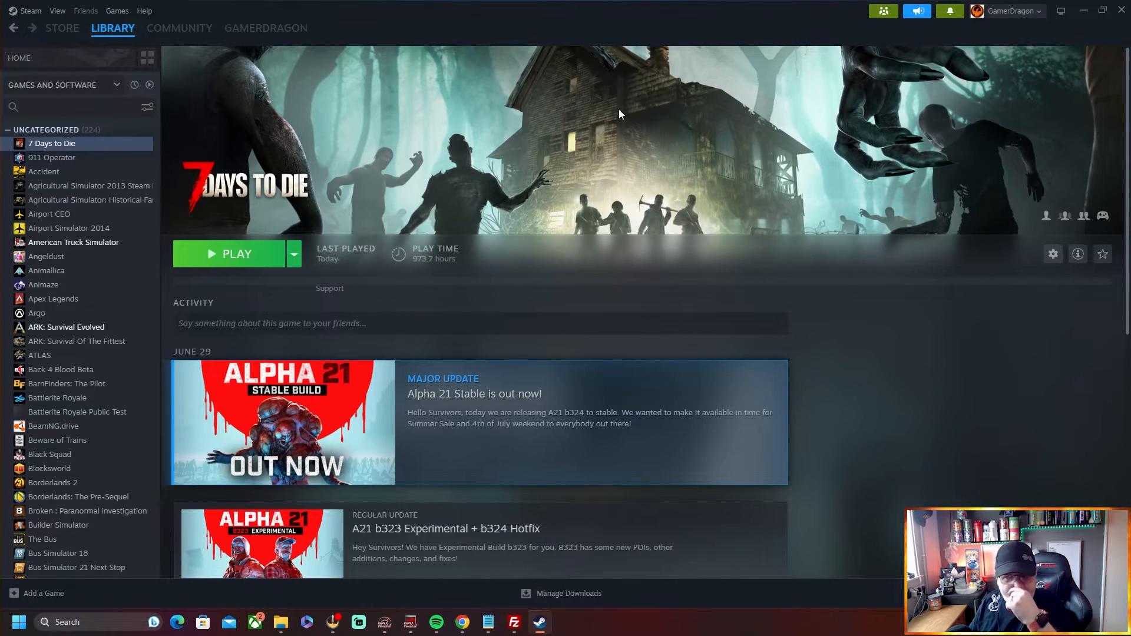
# Browse the local files of 7 Days to Die from the Steam library and open 7dLauncher.
pyautogui.rightClick(66, 148)
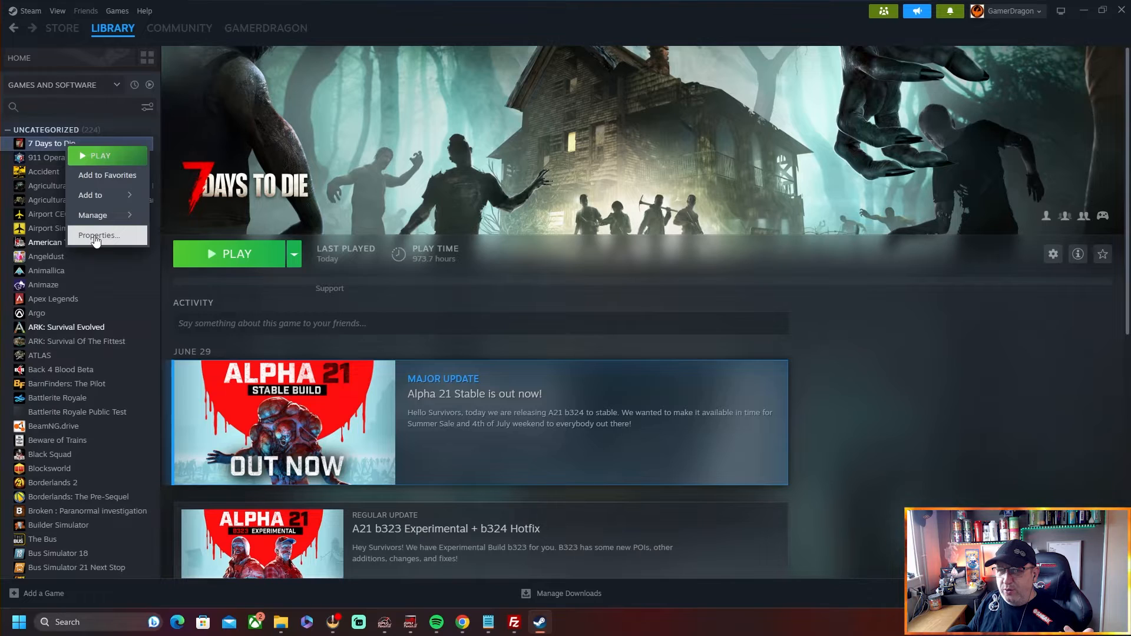
pyautogui.moveTo(99, 218)
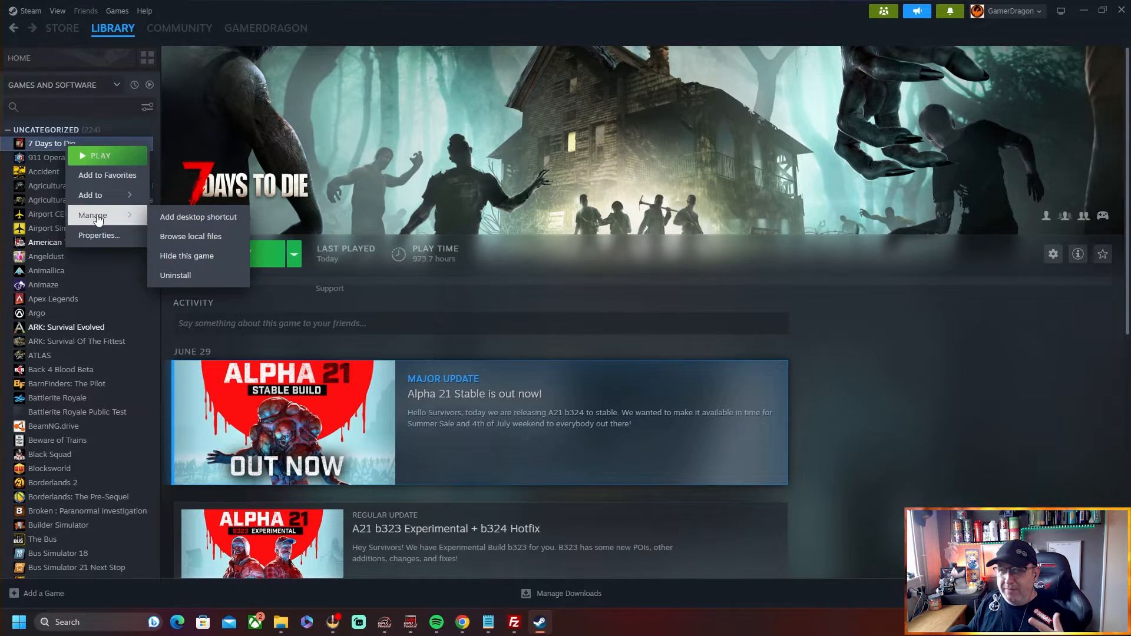
pyautogui.click(192, 235)
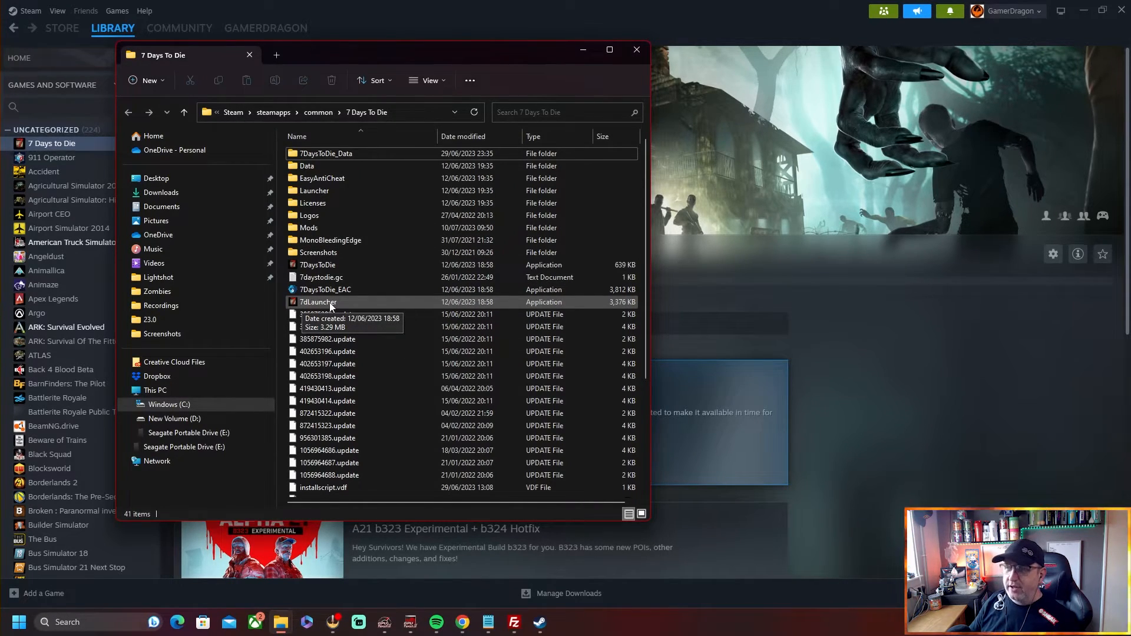
pyautogui.doubleClick(330, 303)
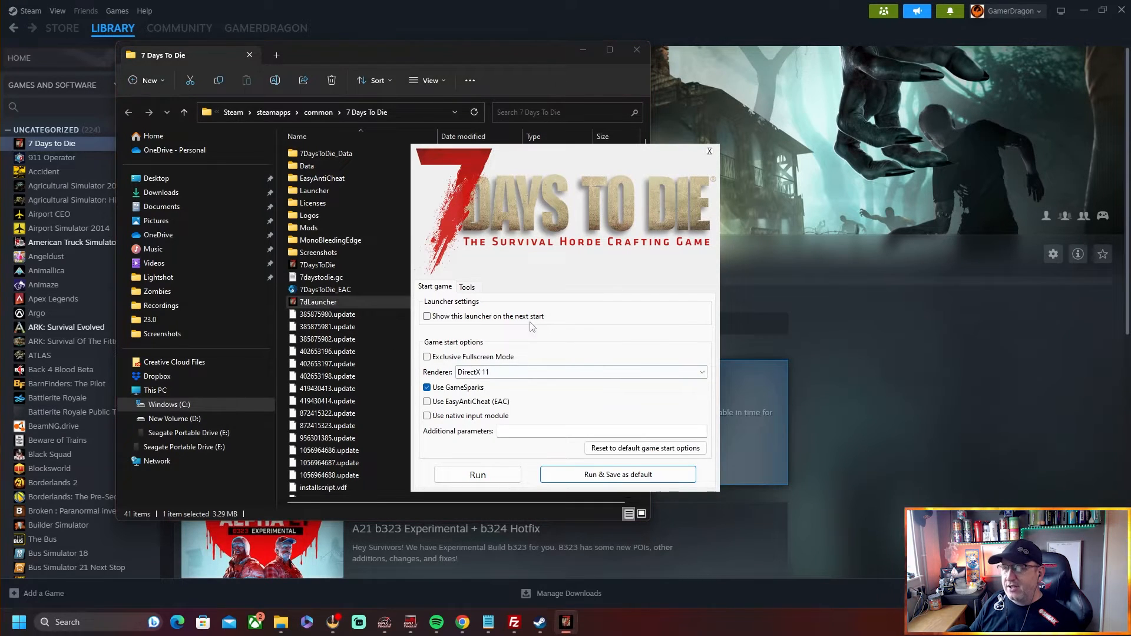
# Run the game from the launcher with EasyAntiCheat (EAC) turned off.
pyautogui.click(427, 401)
pyautogui.click(427, 402)
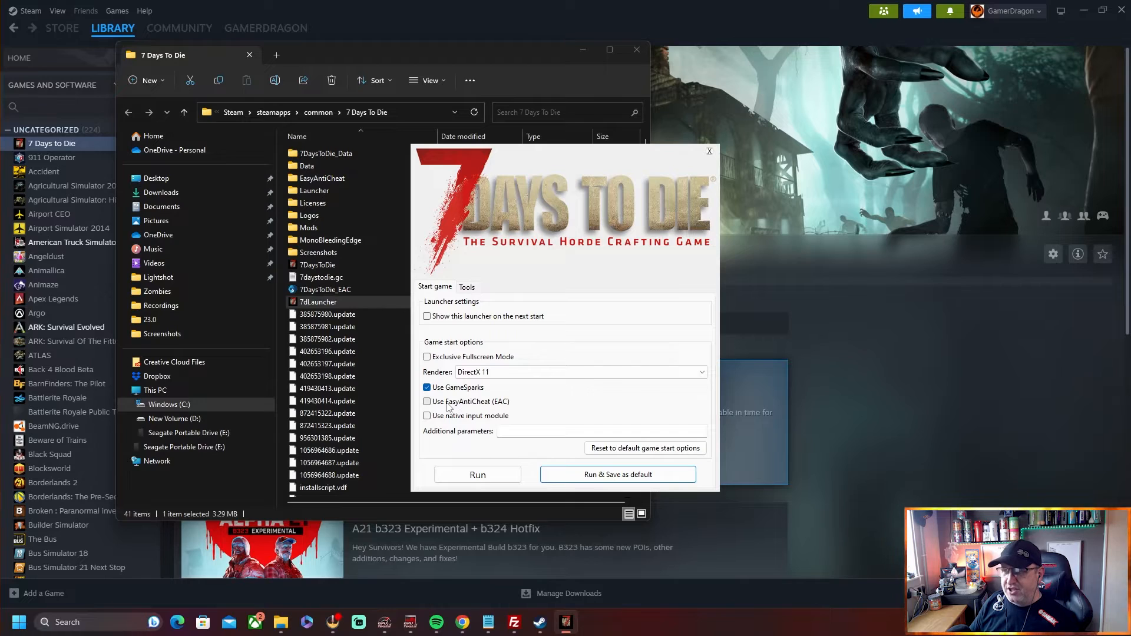
pyautogui.click(427, 402)
pyautogui.click(427, 402)
pyautogui.click(428, 402)
pyautogui.click(428, 401)
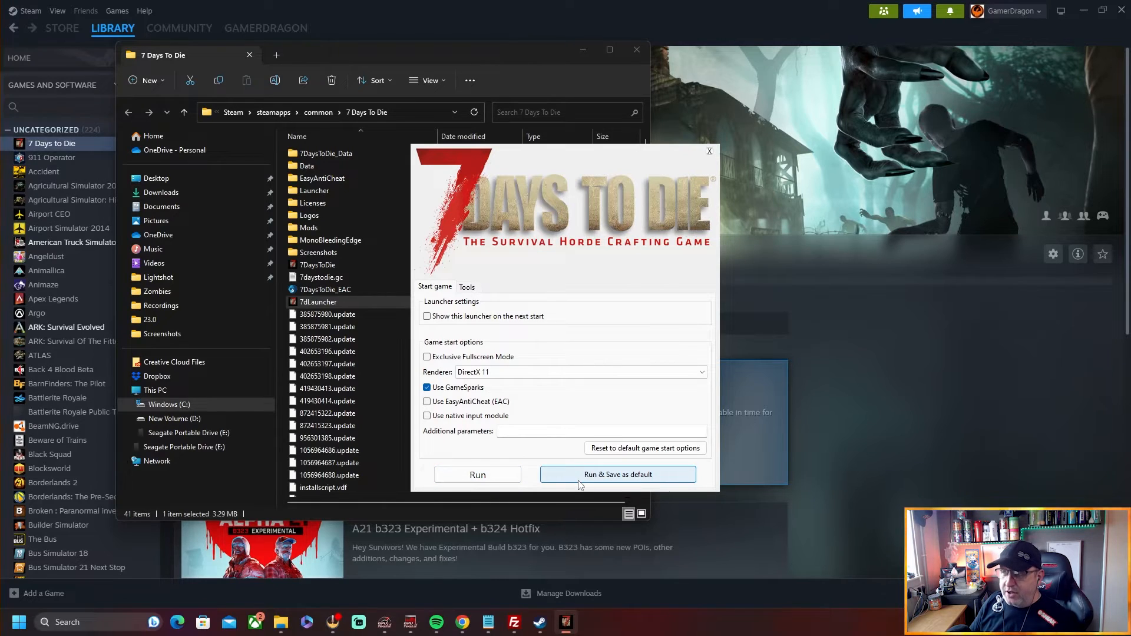
pyautogui.click(477, 481)
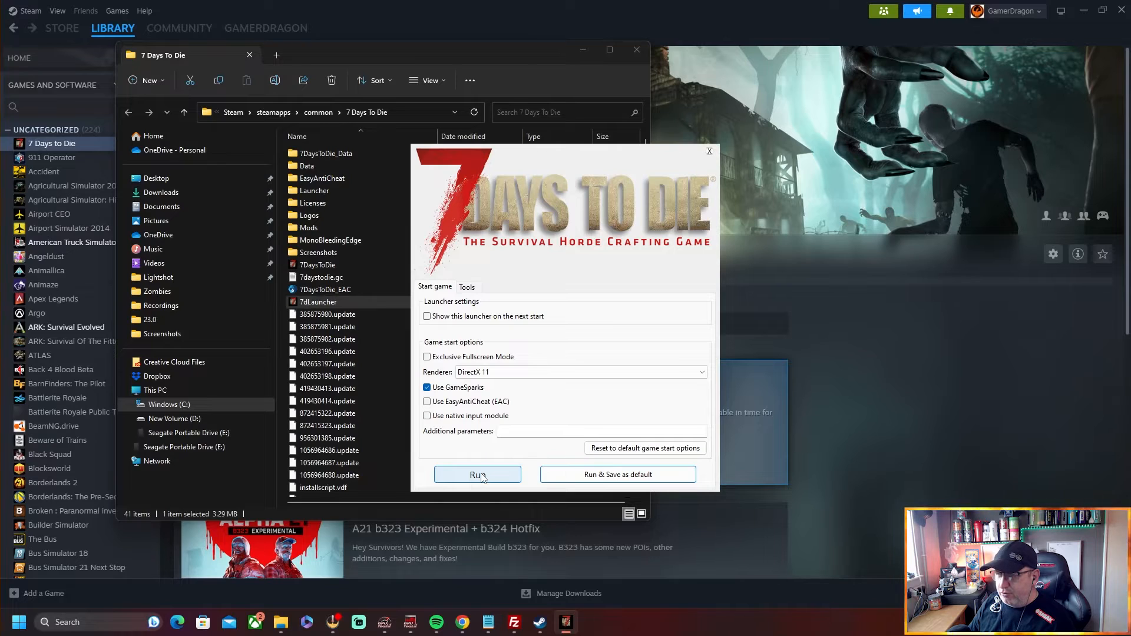
pyautogui.click(482, 477)
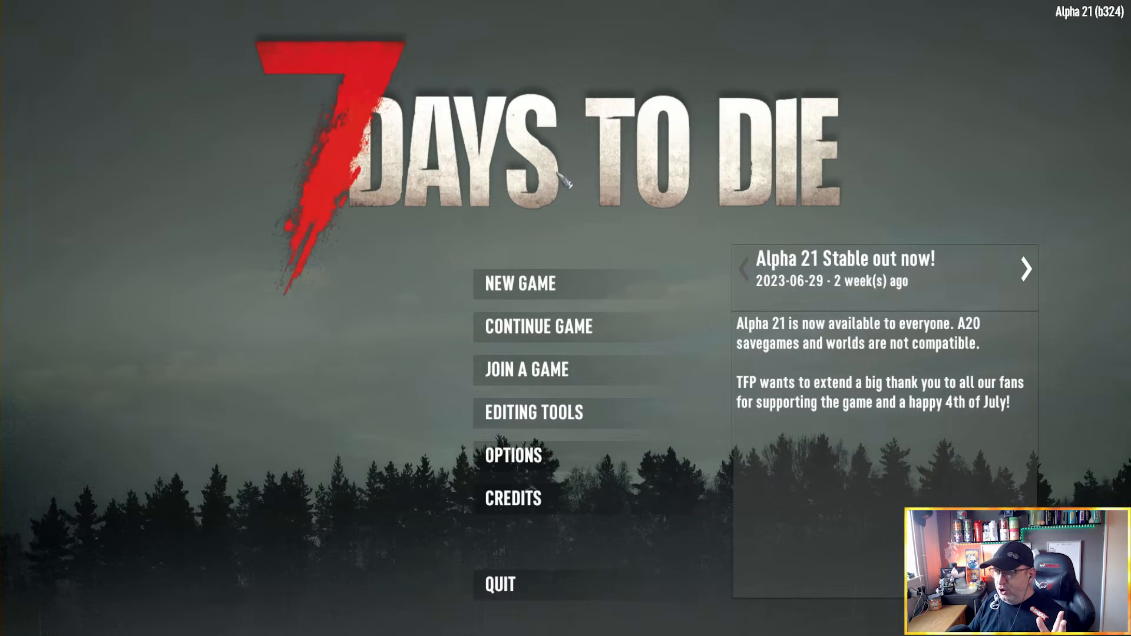
# Join a game by searching servers with the existing filters and connecting to IP 31.214.130.246 on port 25400.
pyautogui.click(540, 378)
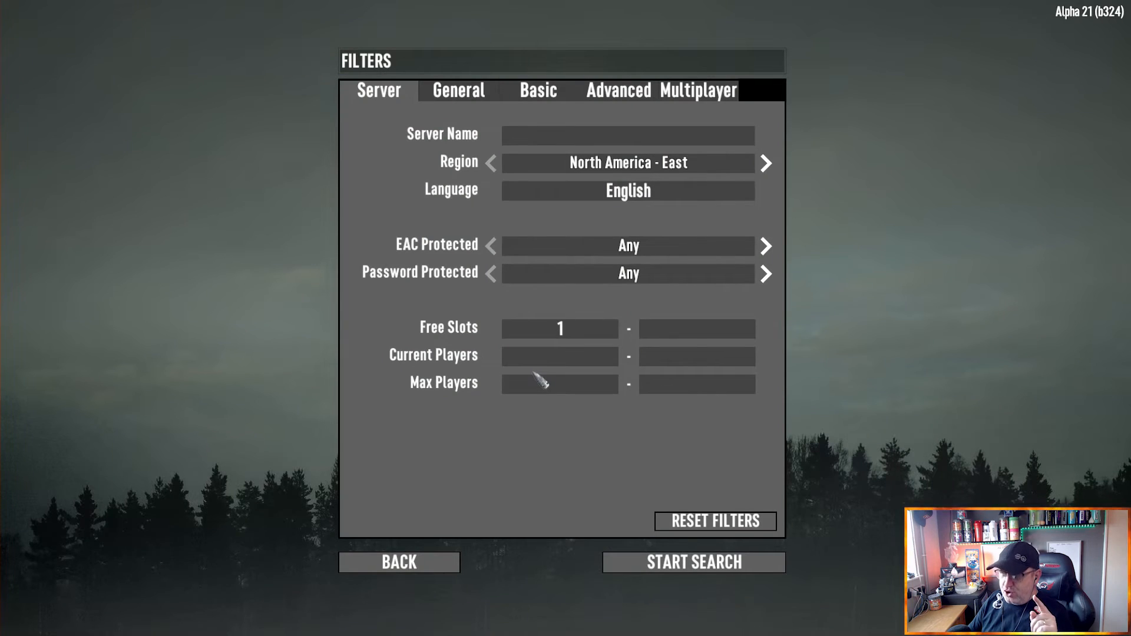
pyautogui.click(716, 570)
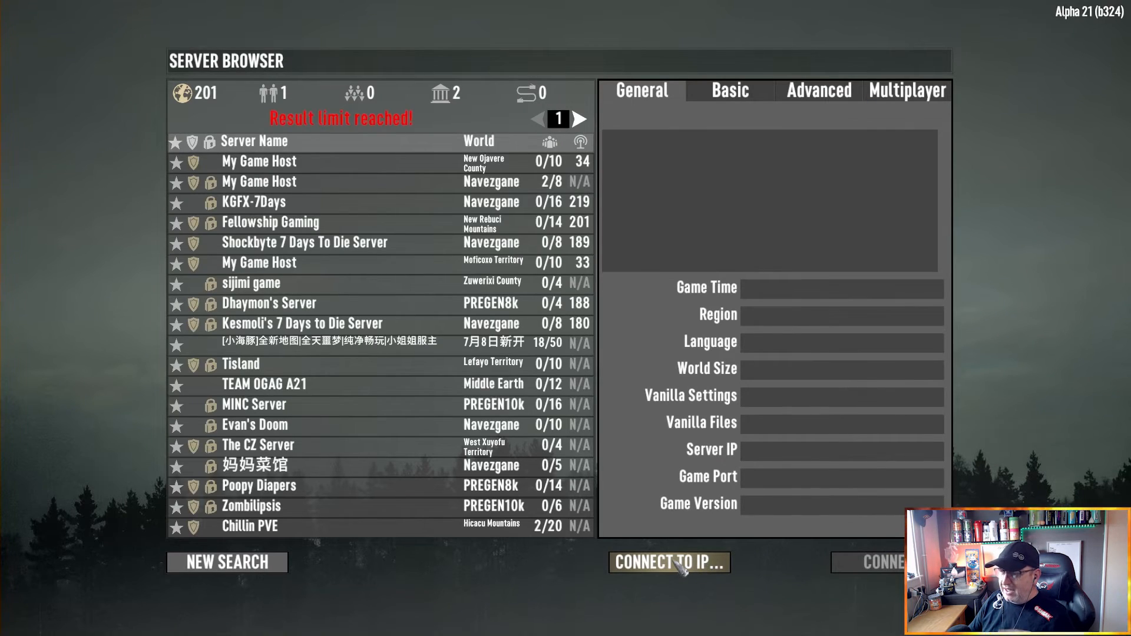
pyautogui.click(676, 563)
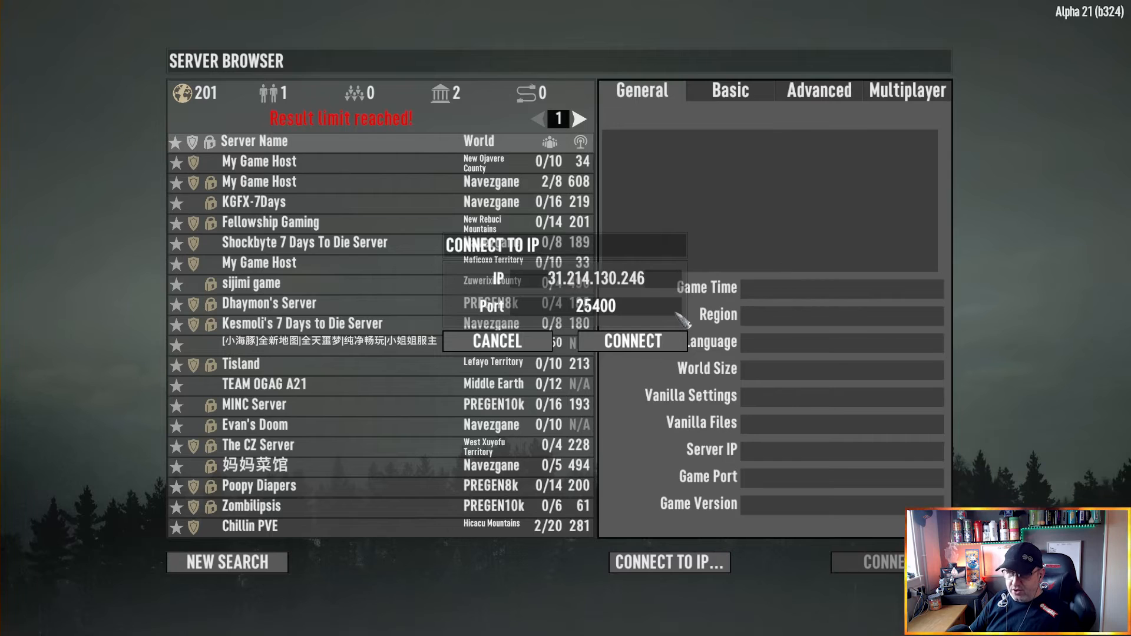
pyautogui.click(633, 342)
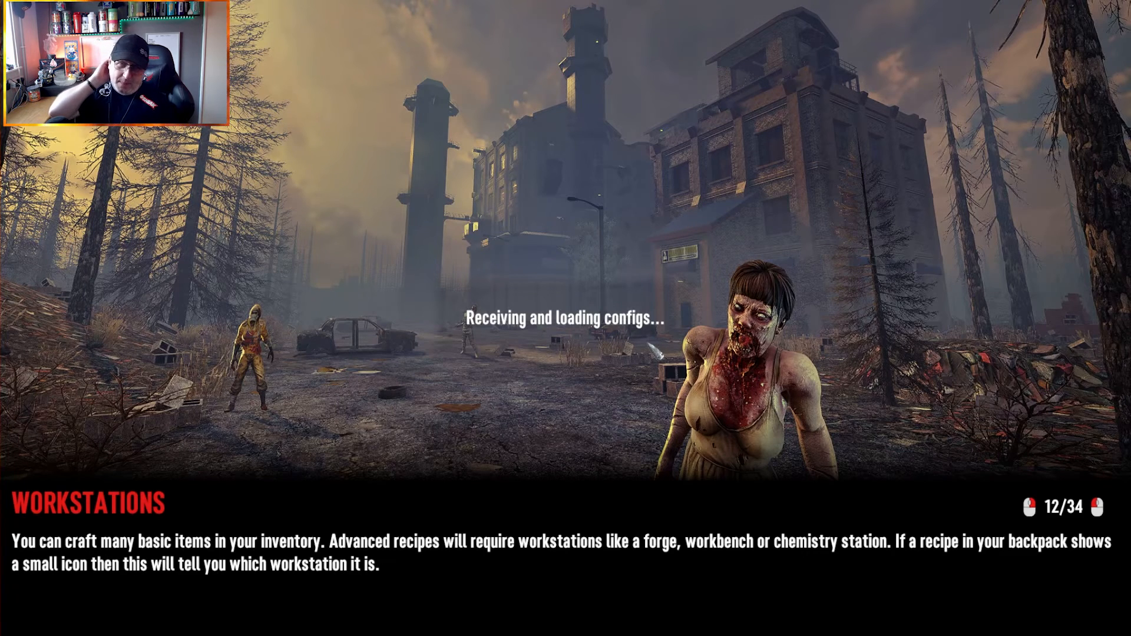